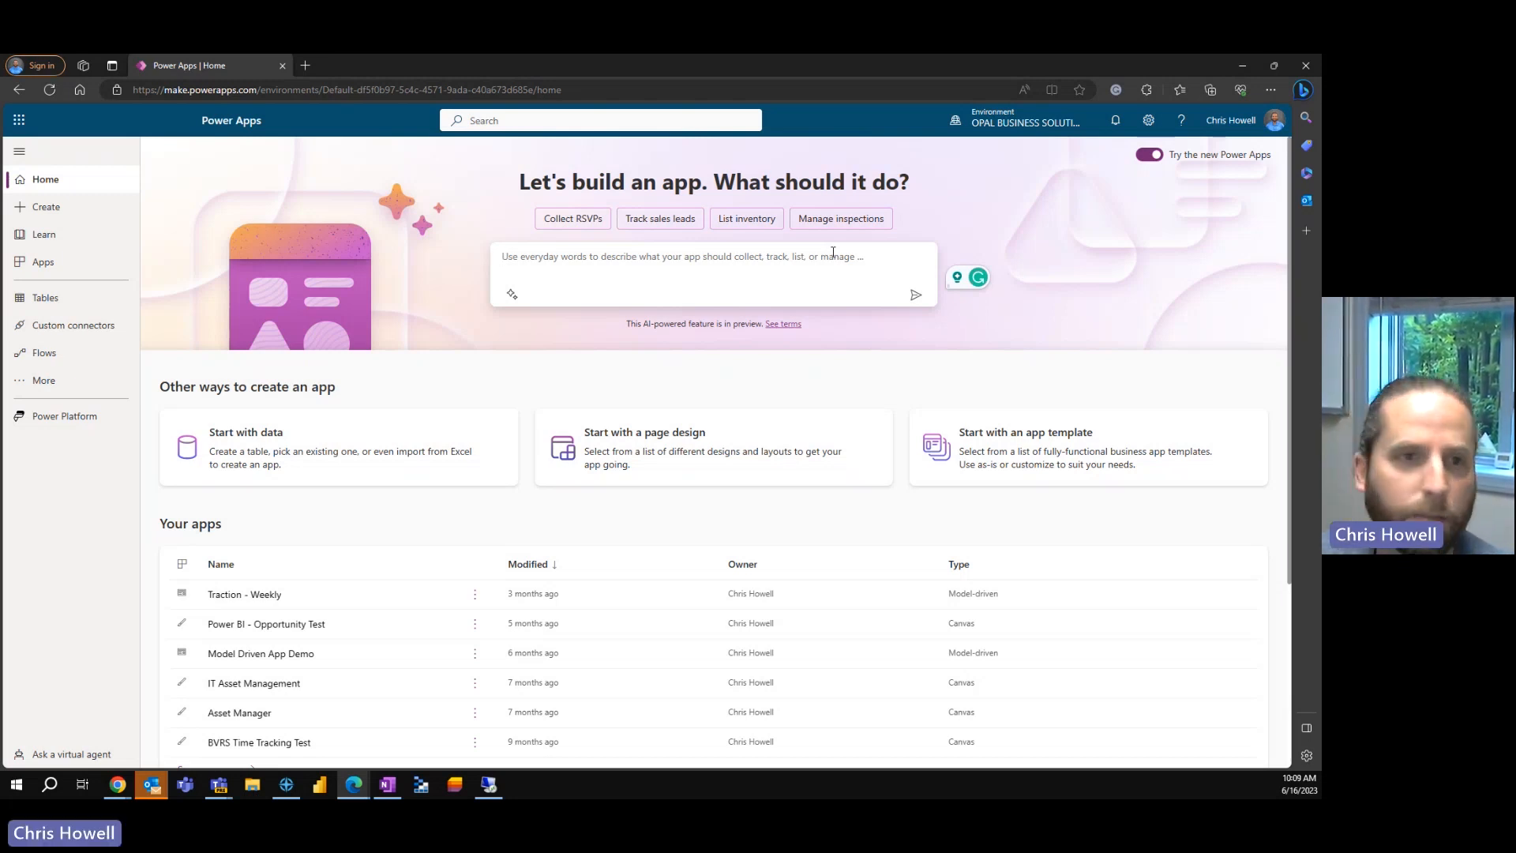
Submit the app description "Please create an app that stores EOS Rocks and along with a people analyzer to determine strengths and weaknesses.".
type("Please cre")
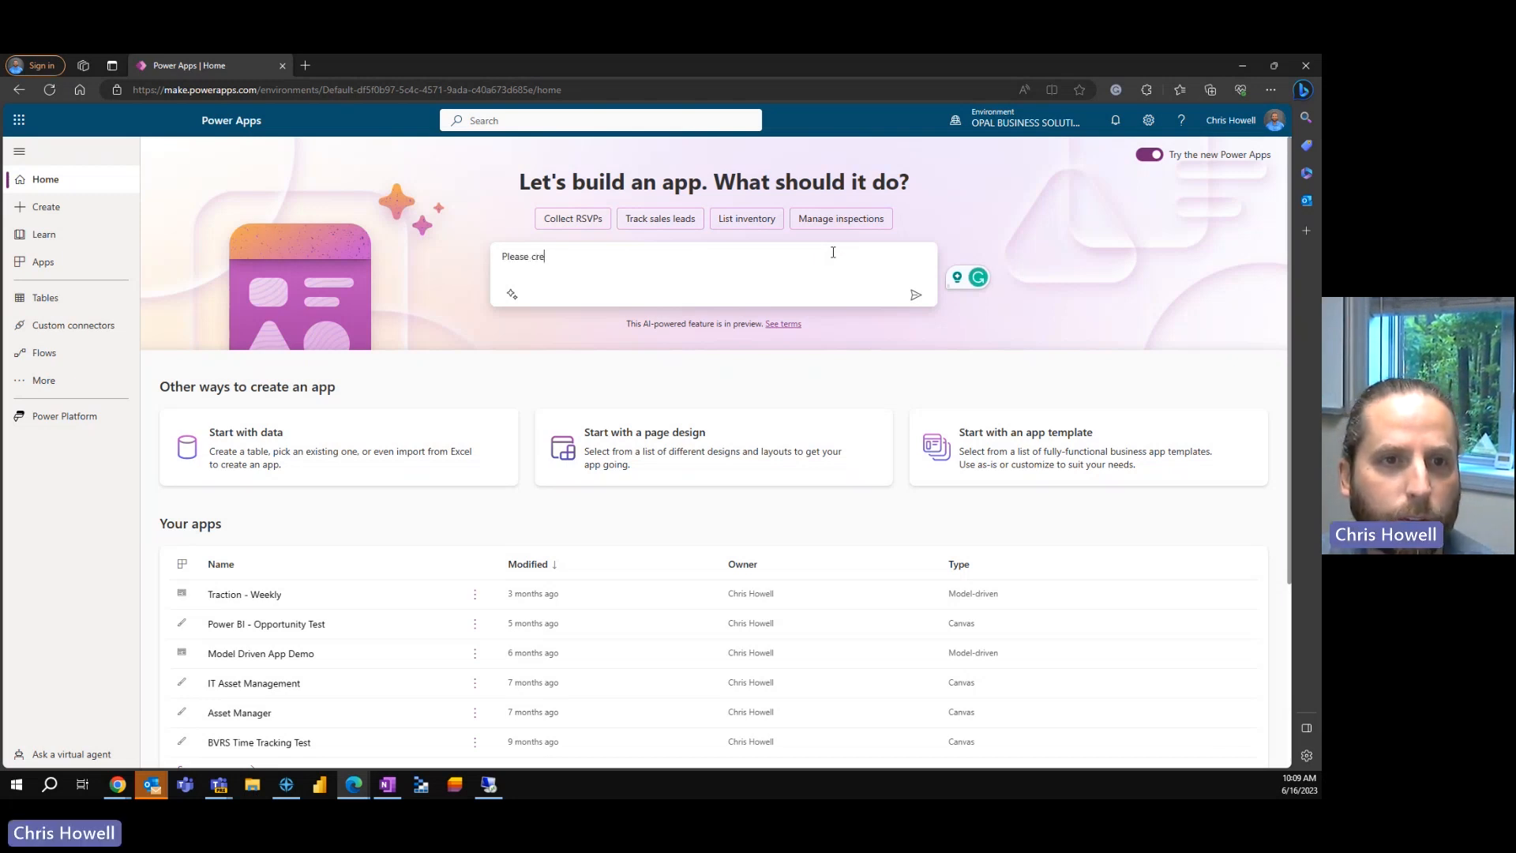
type("ate an ap")
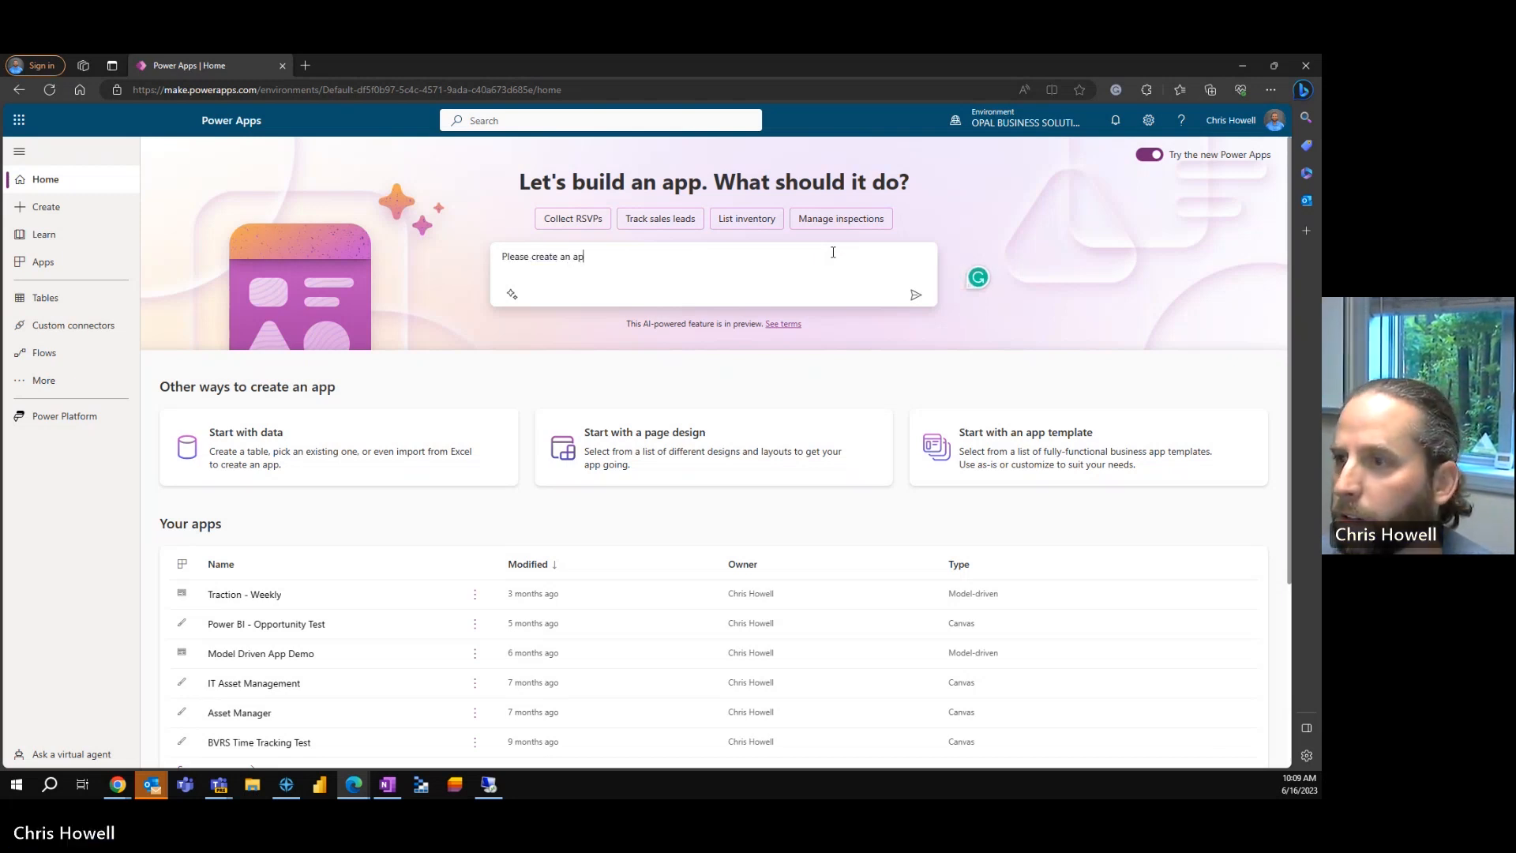
type("p that stores")
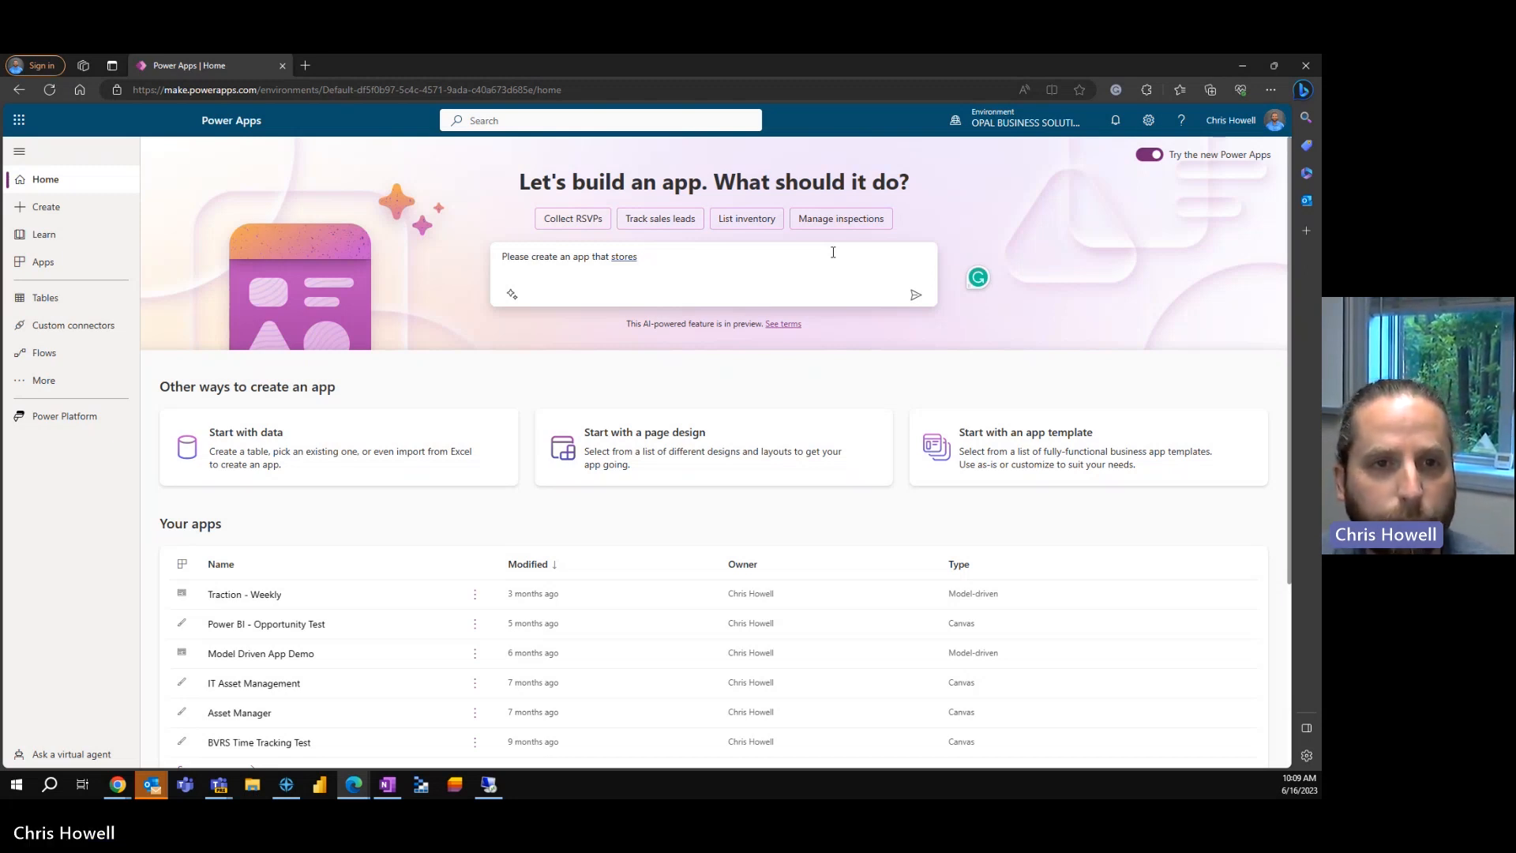
type("objects")
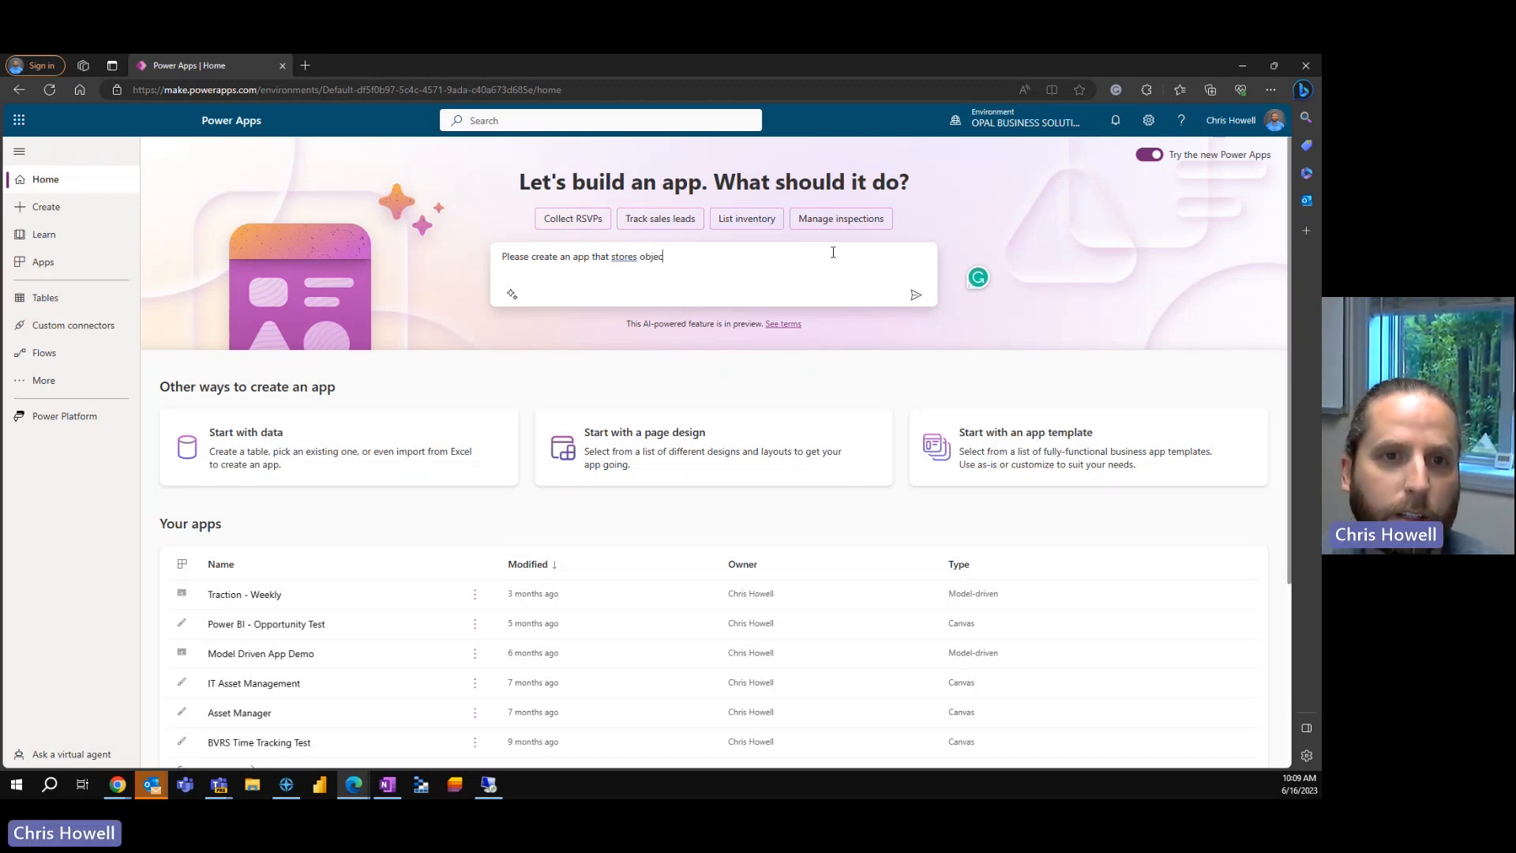
key("BackSpace")
key("BackSpace")
key("BackSpace")
key("BackSpace")
key("BackSpace")
key("BackSpace")
key("BackSpace")
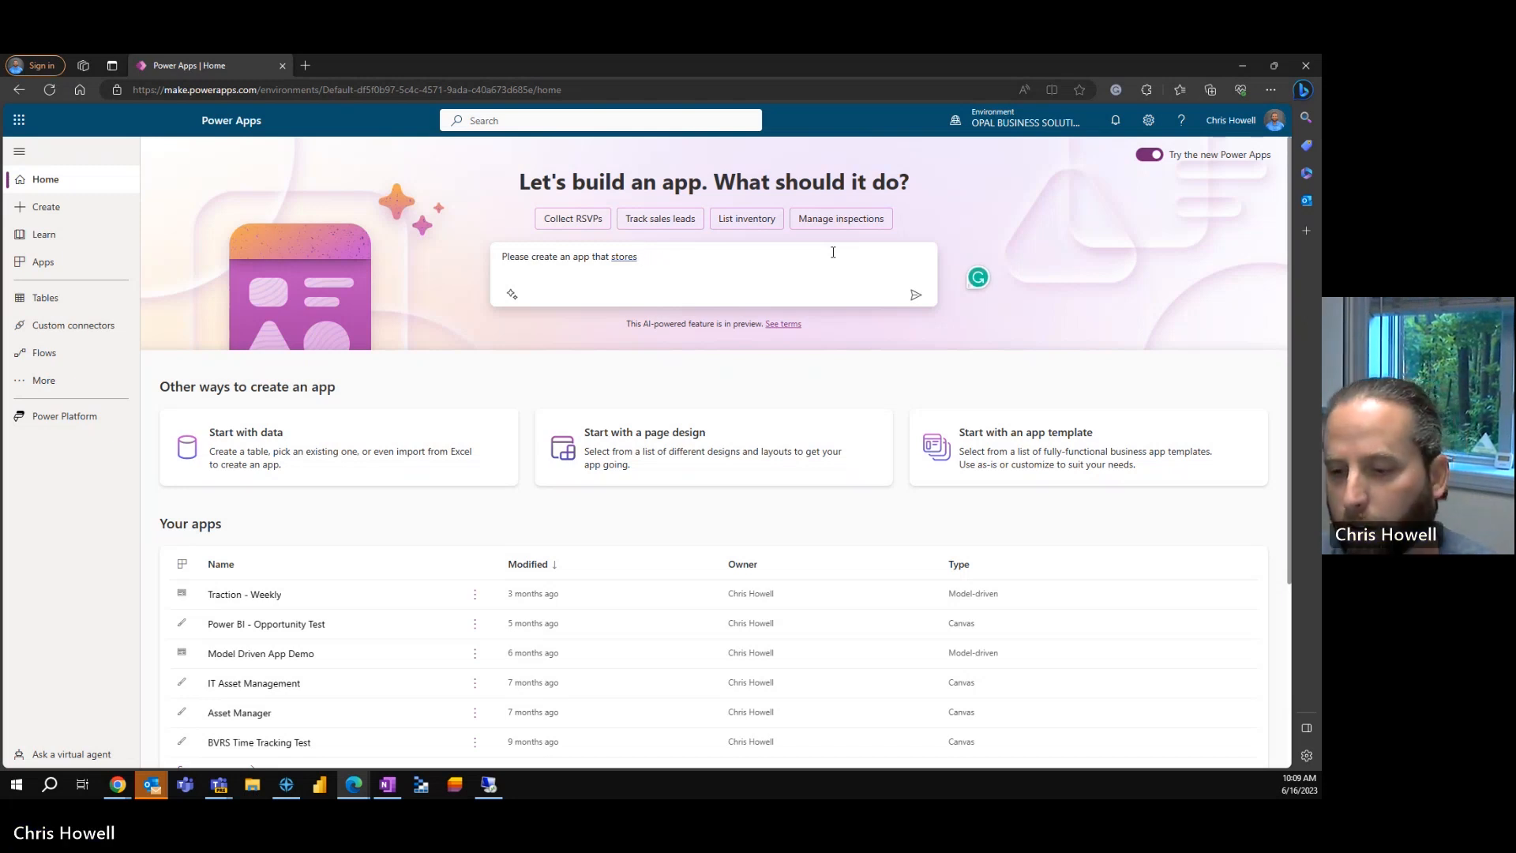
type("EOS Rocks and")
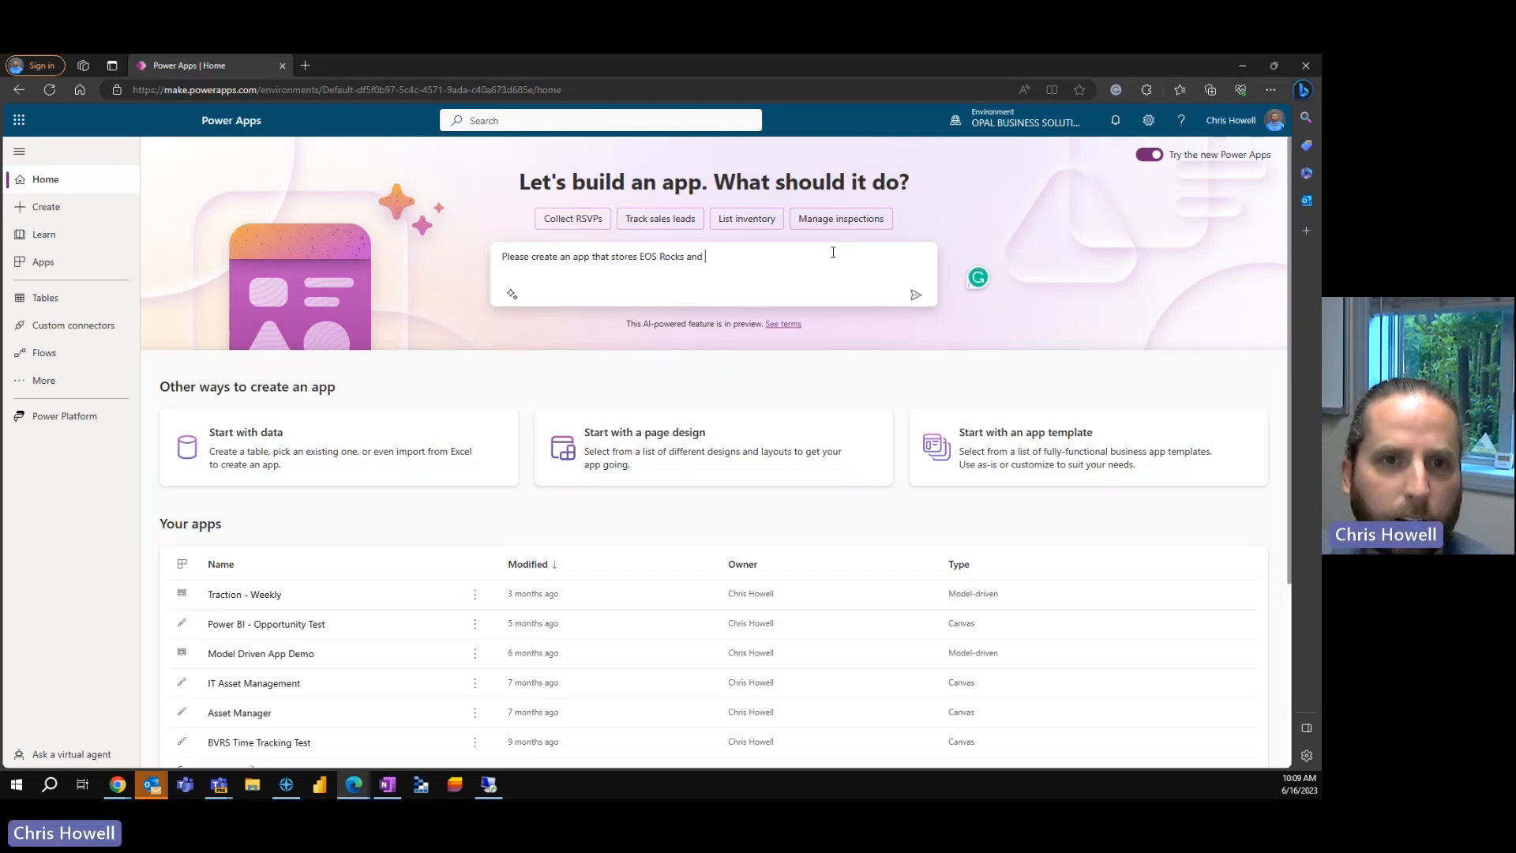
type(" a")
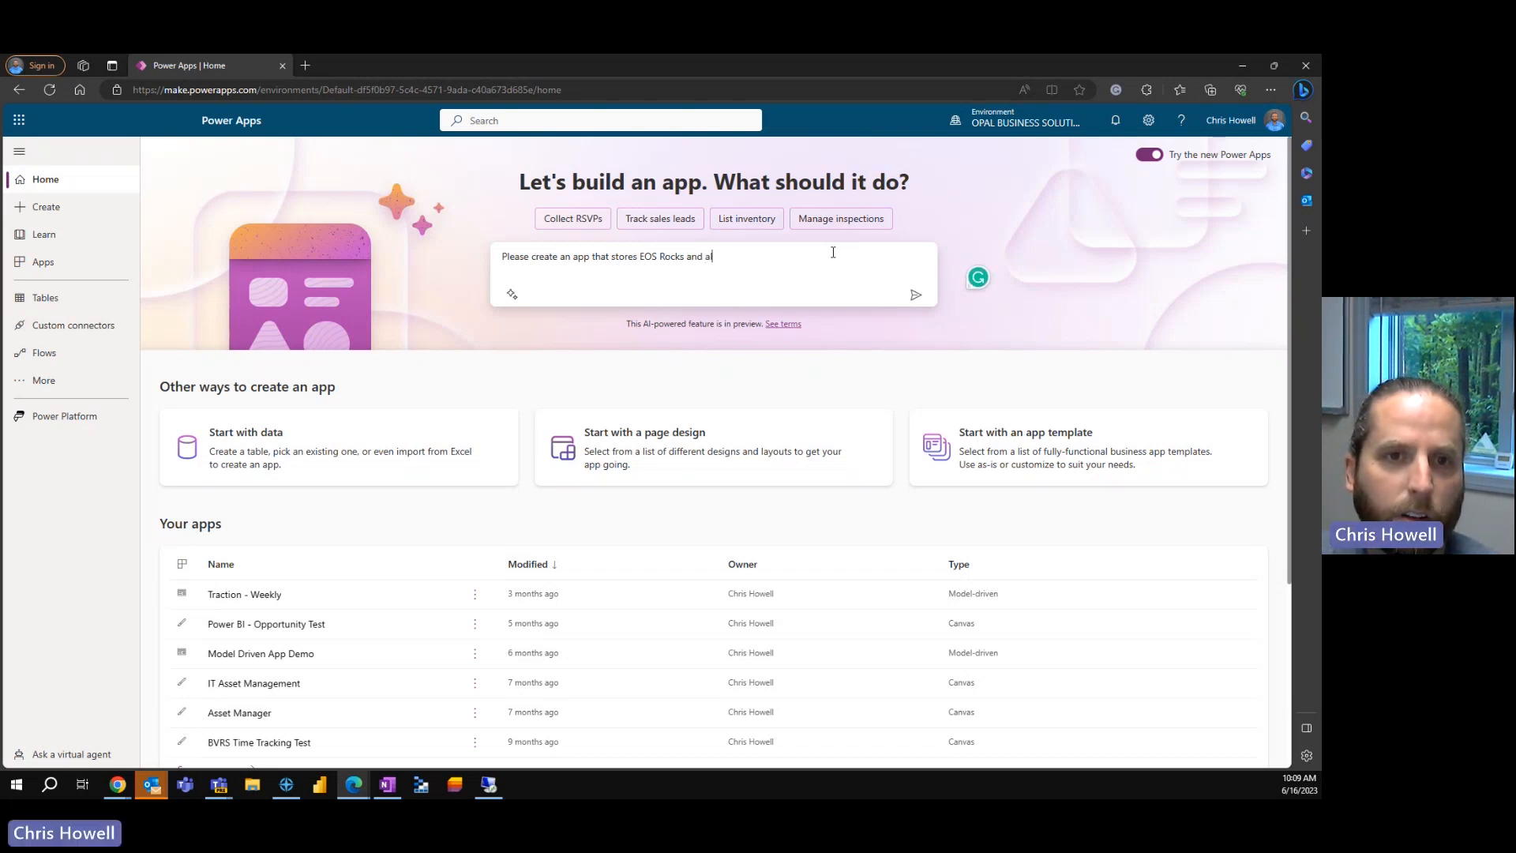
type("long with a people")
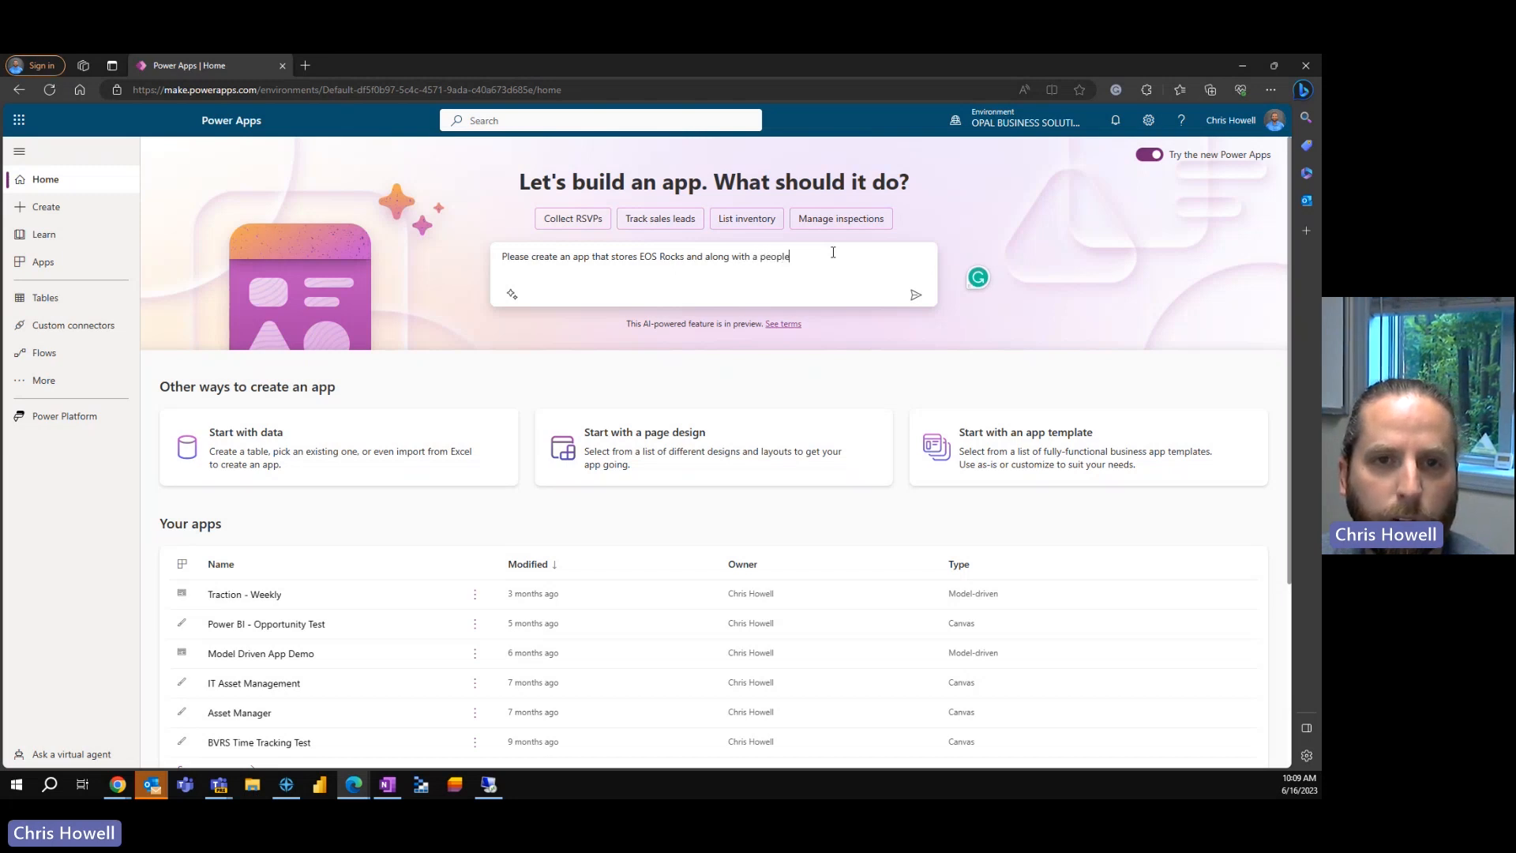
type(" analyzer to ")
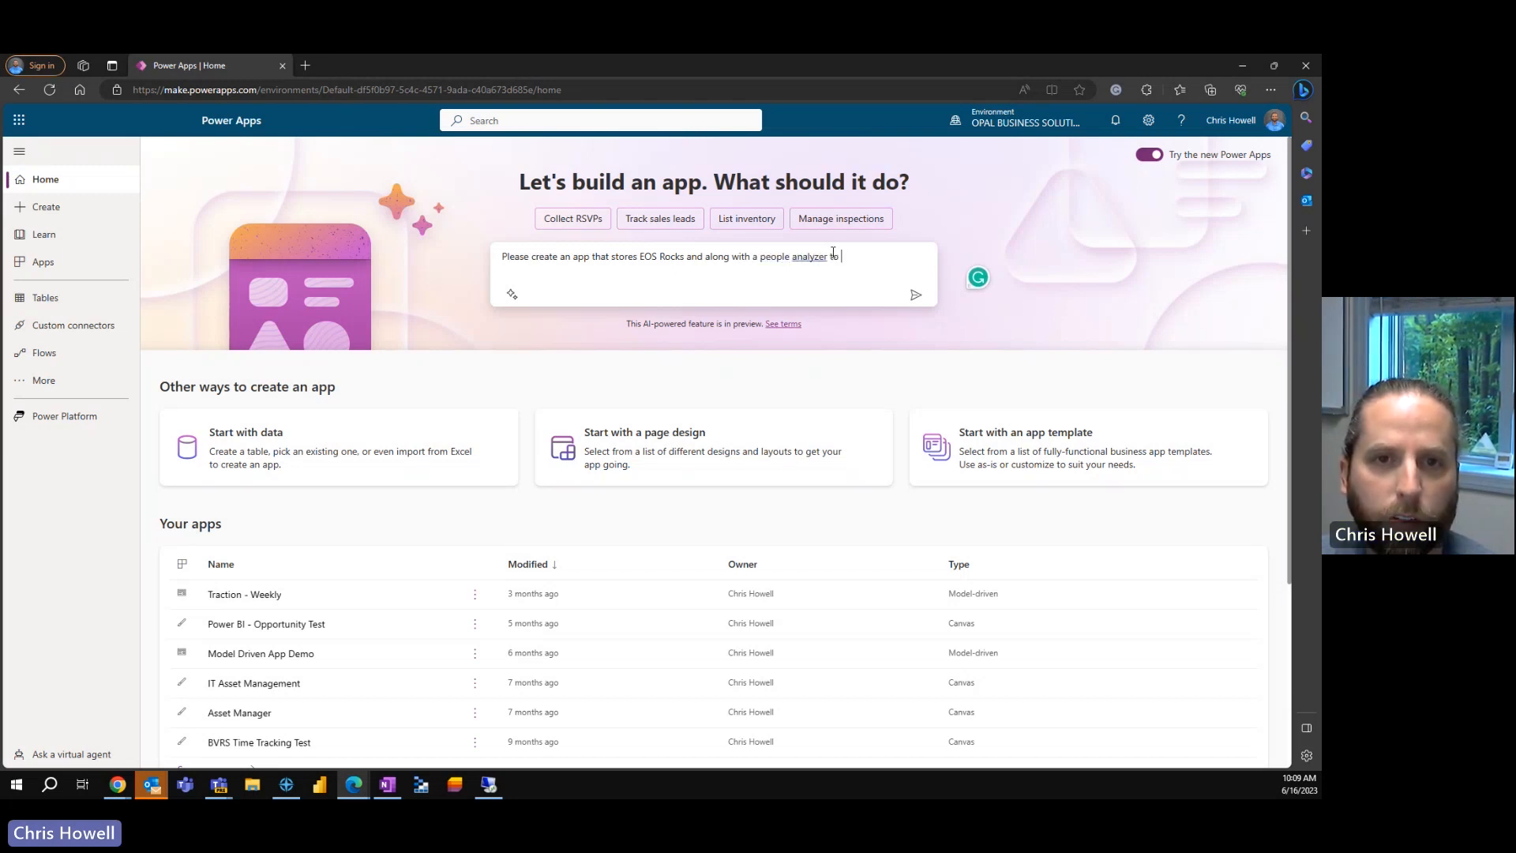
type("determine")
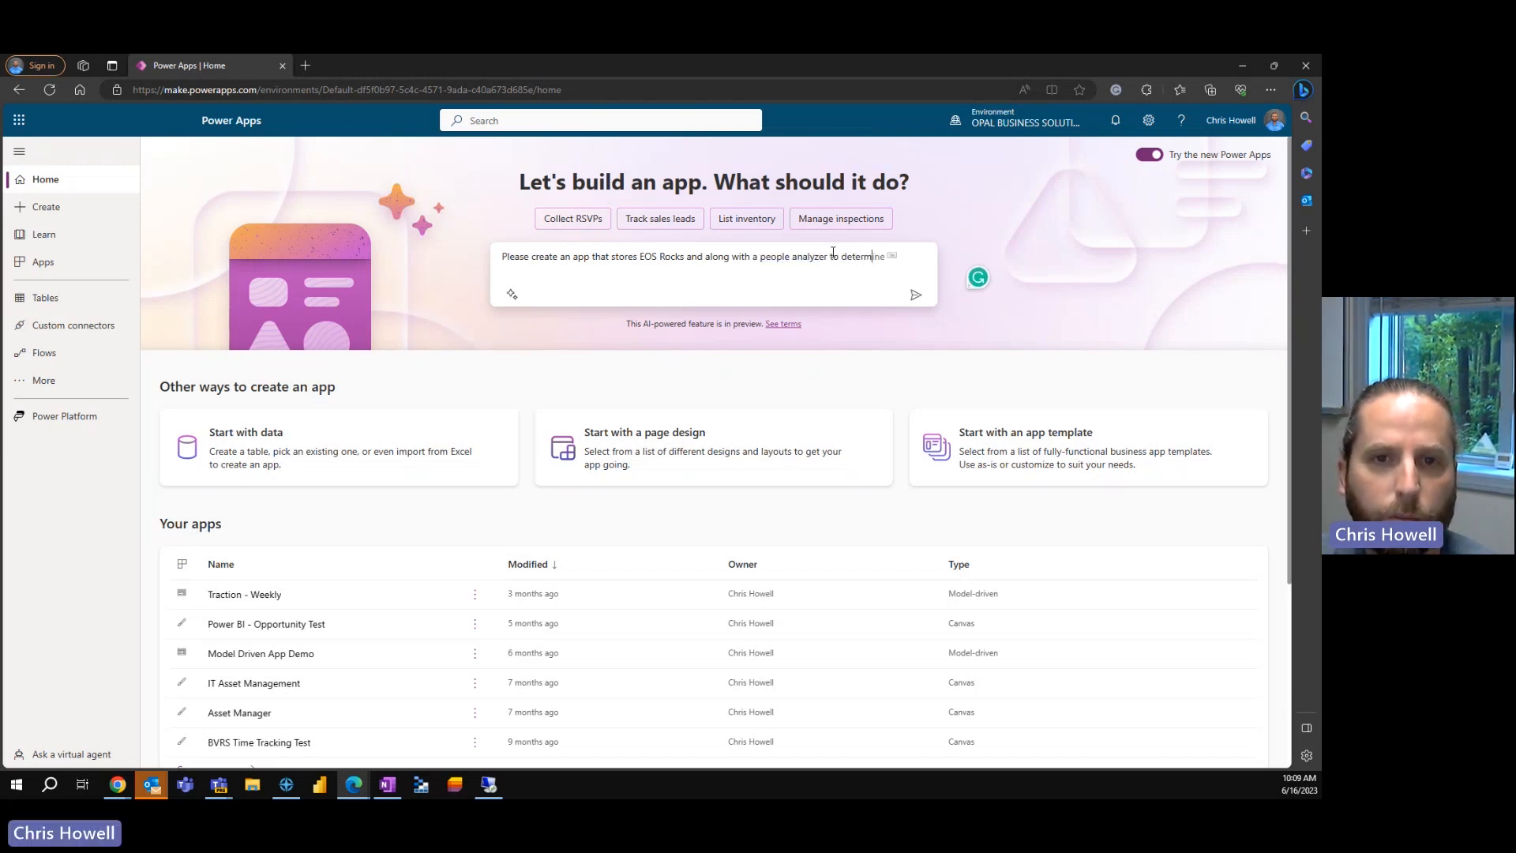
type(" strengths and weaknesses.")
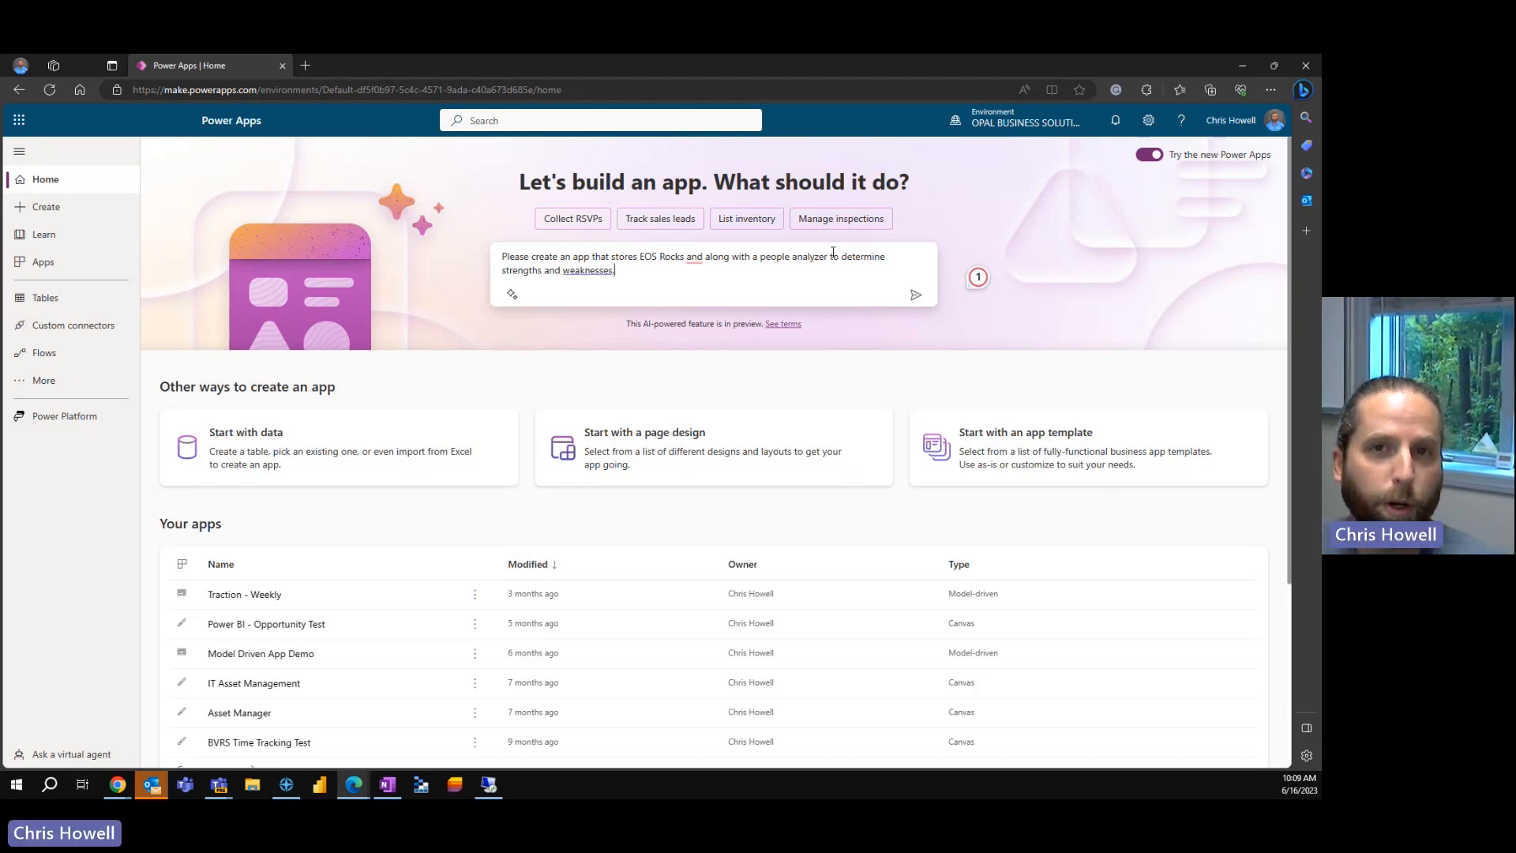
key("Return")
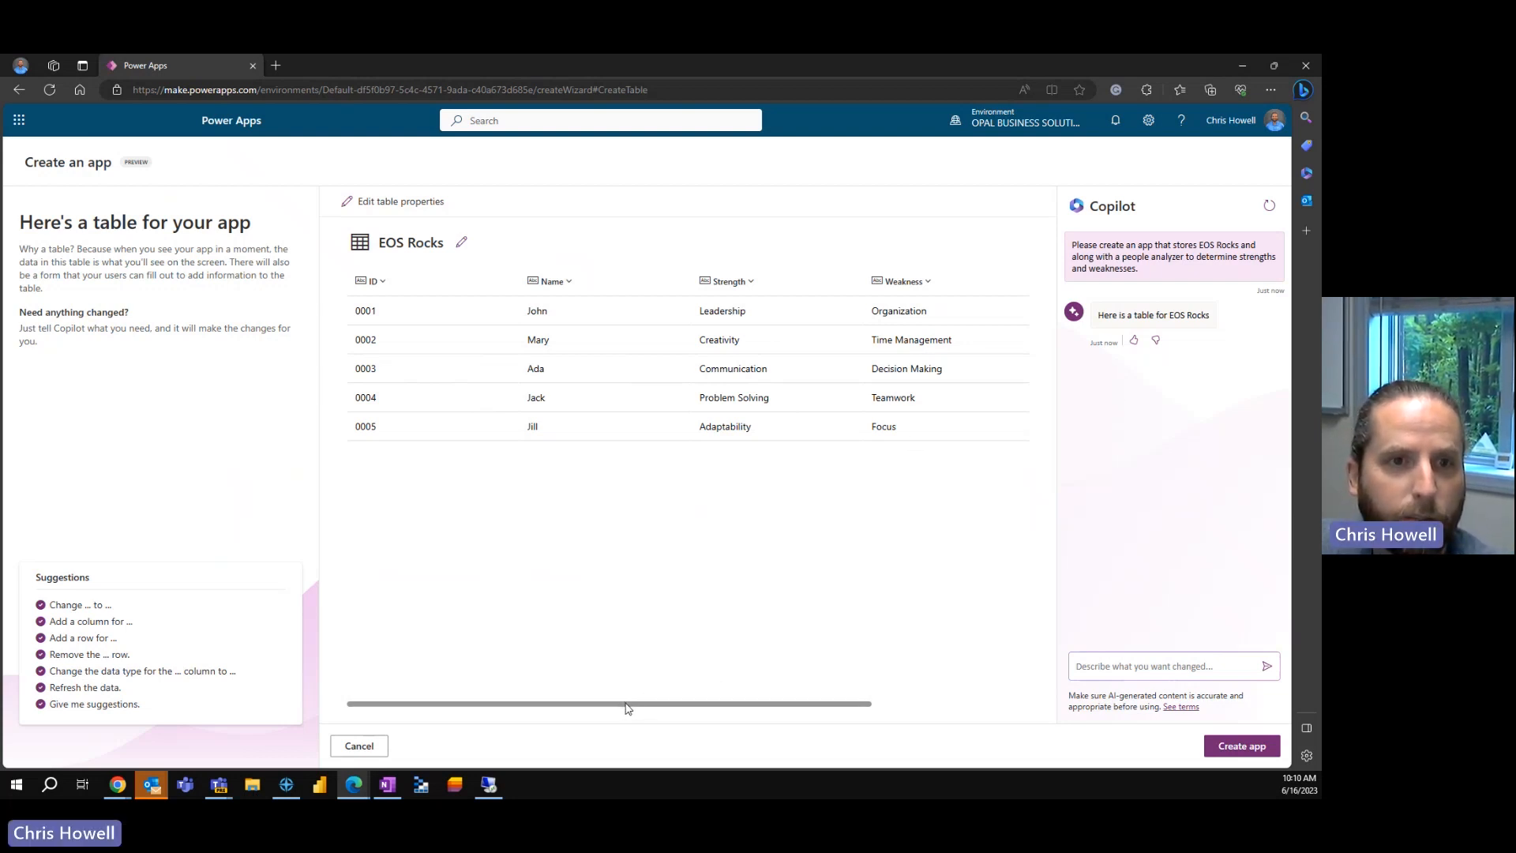
left_click_drag(627, 709, 856, 721)
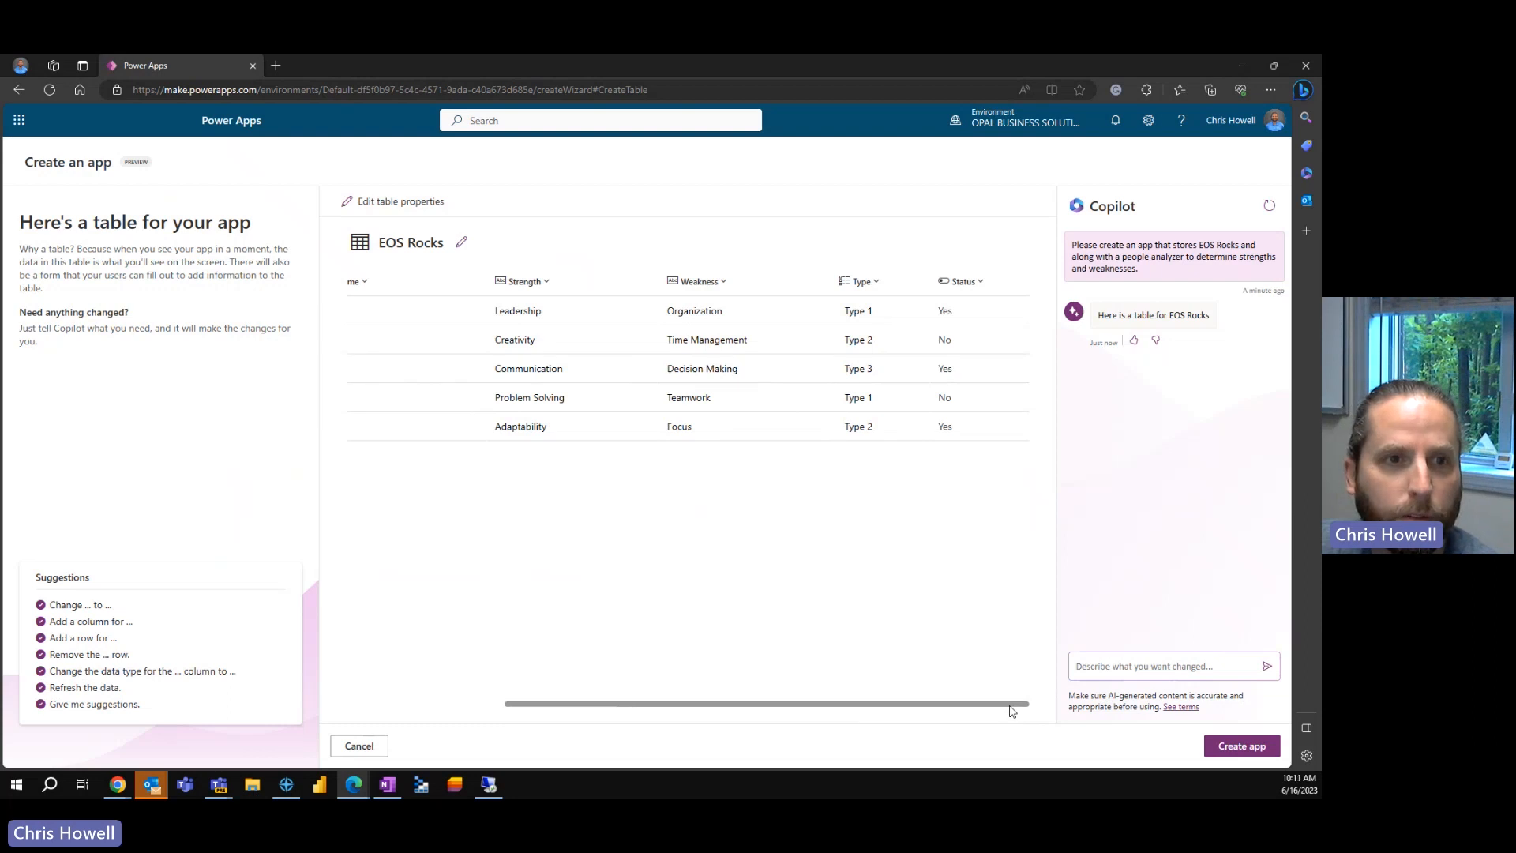
left_click_drag(1012, 711, 424, 674)
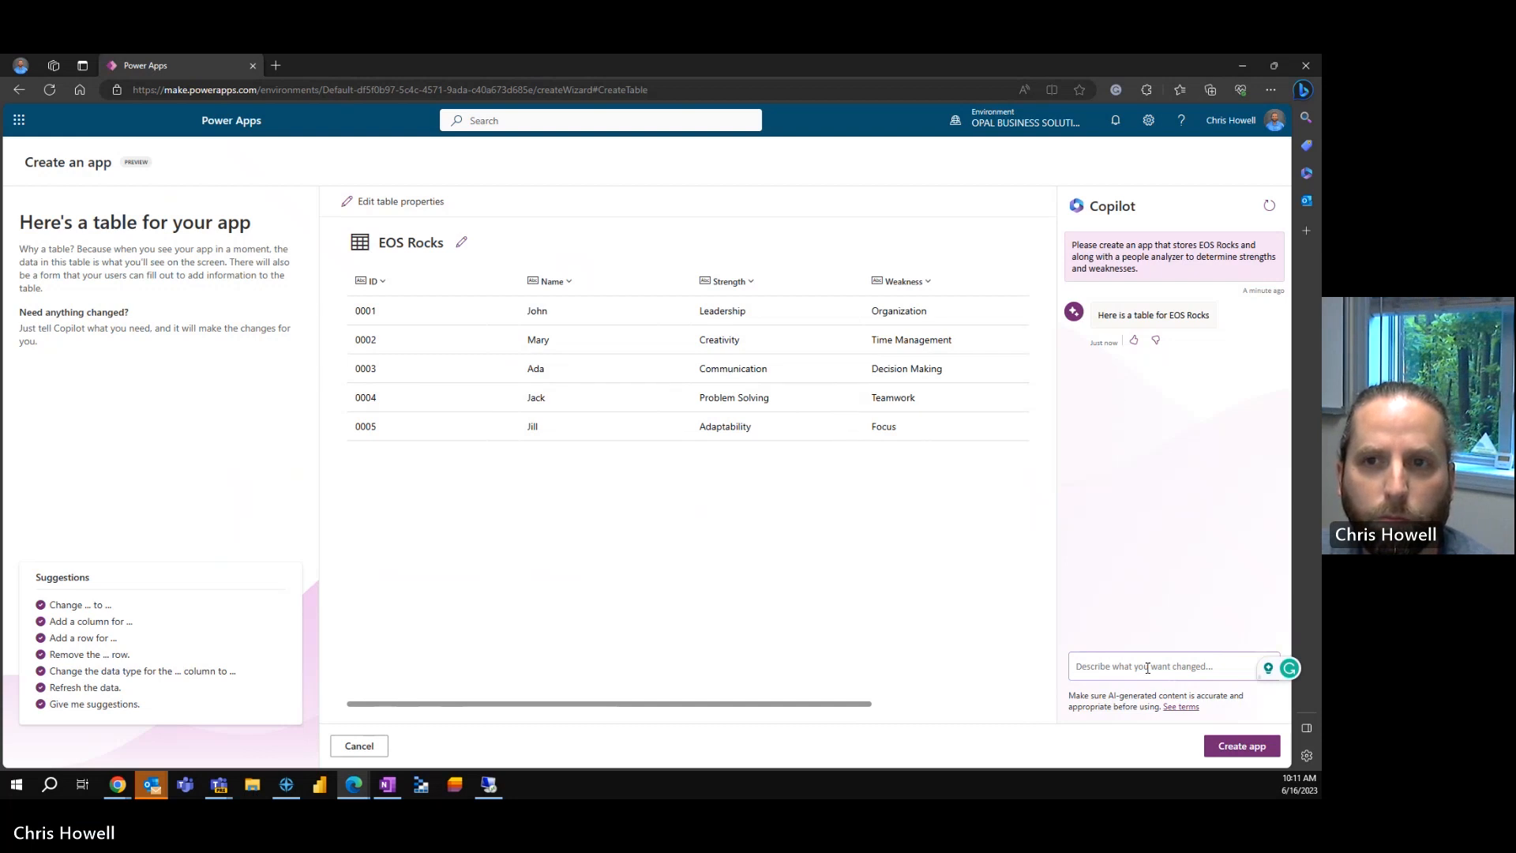
type("Instead")
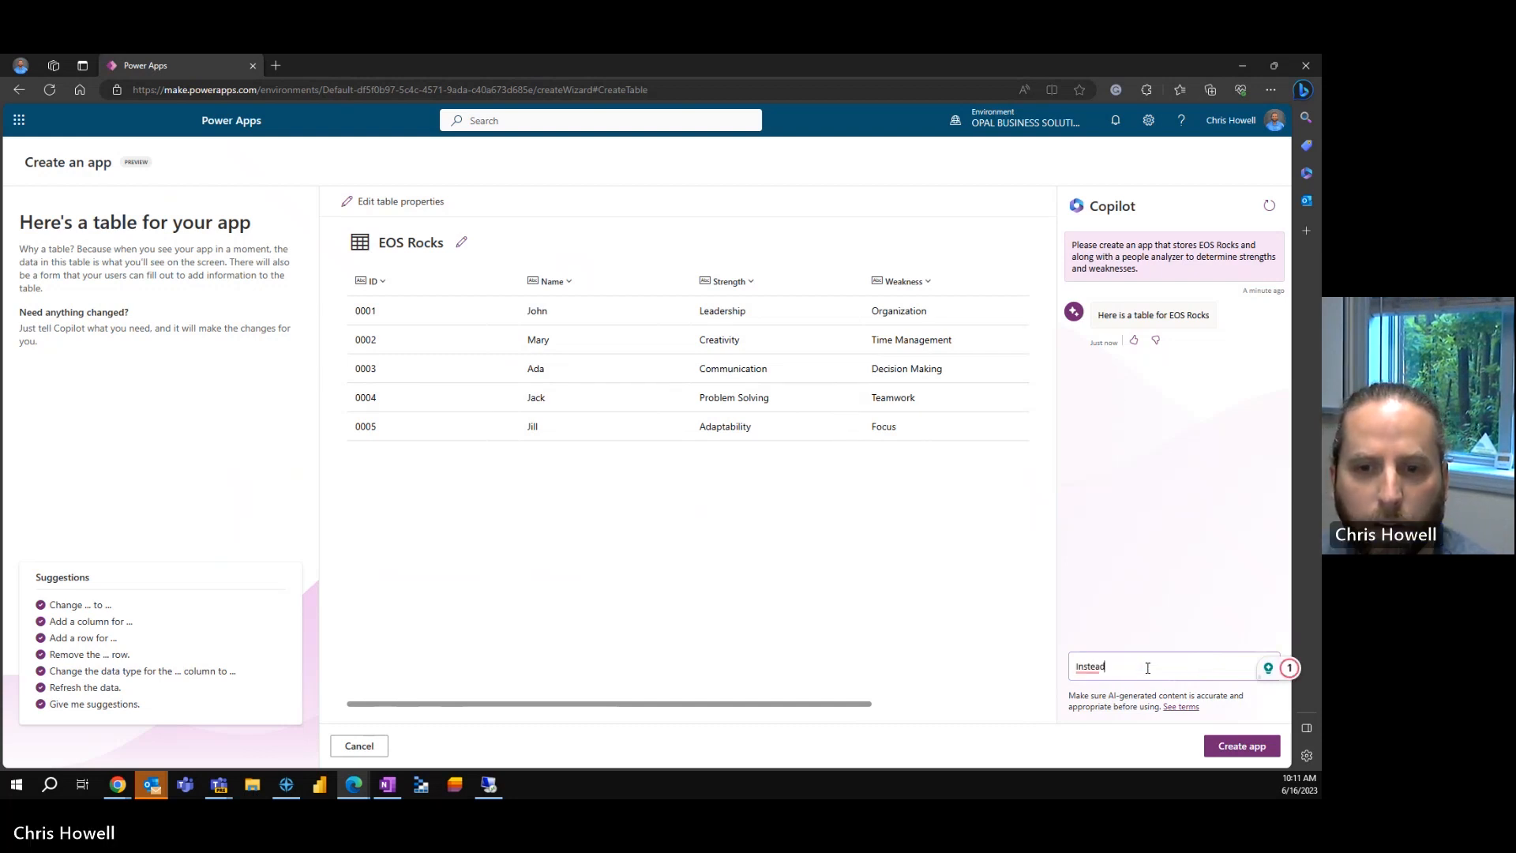
type(" of Rocks, can t")
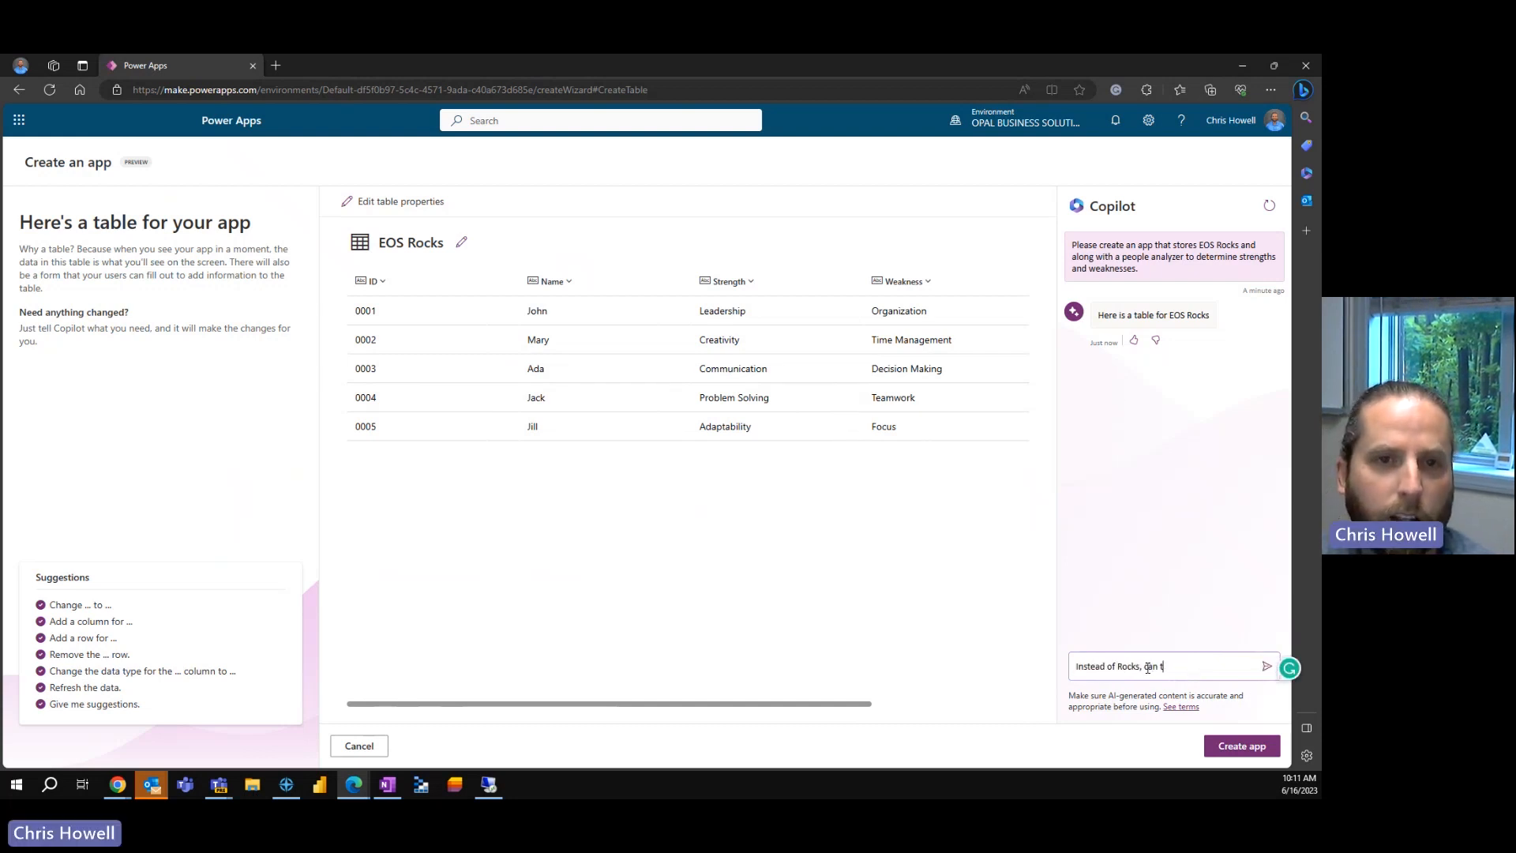
type("hey be obj")
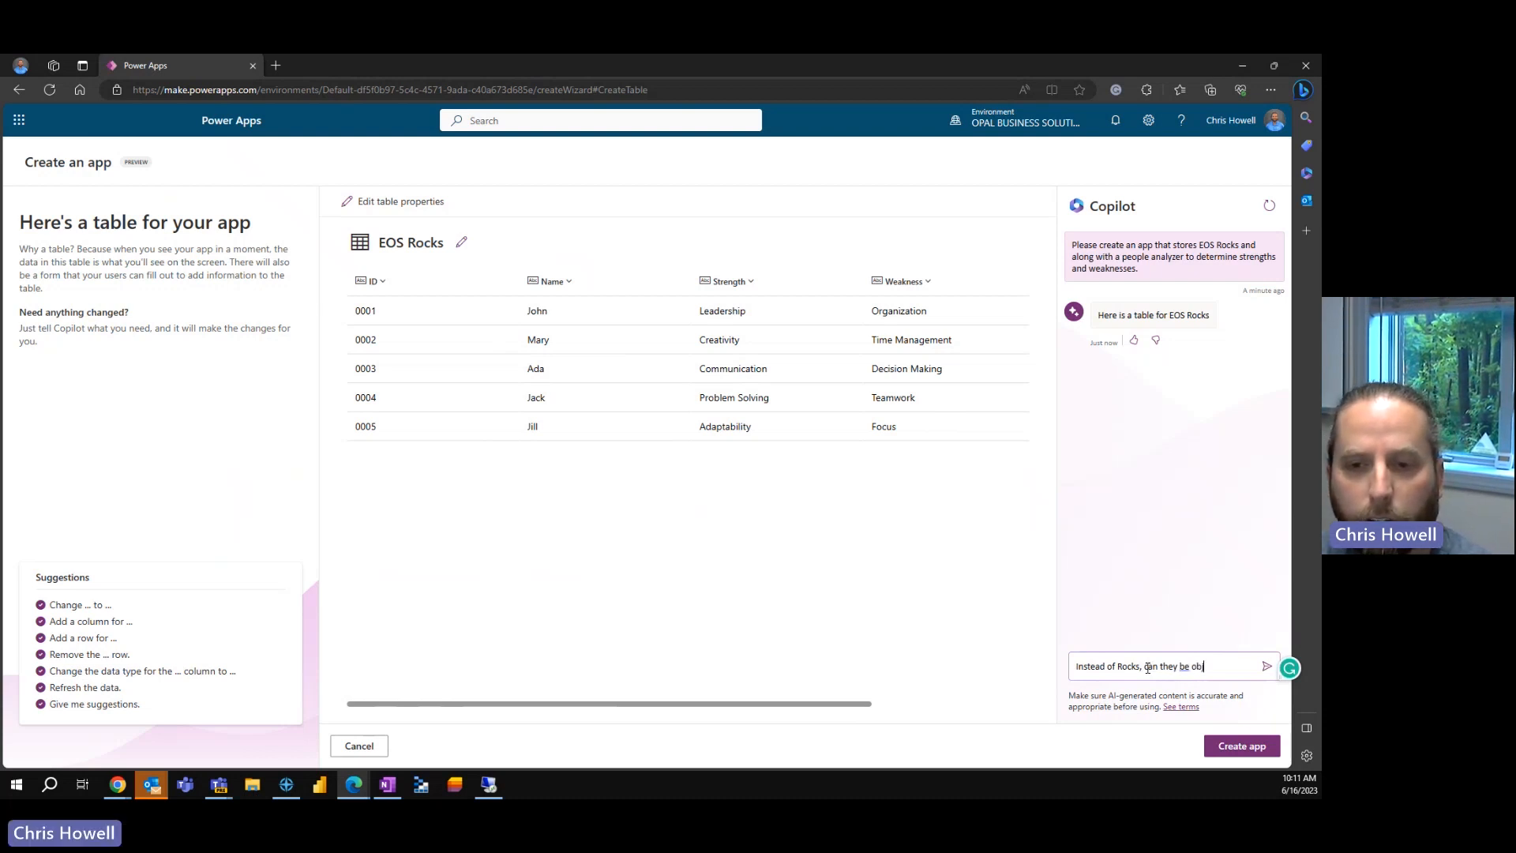
type("ectives?")
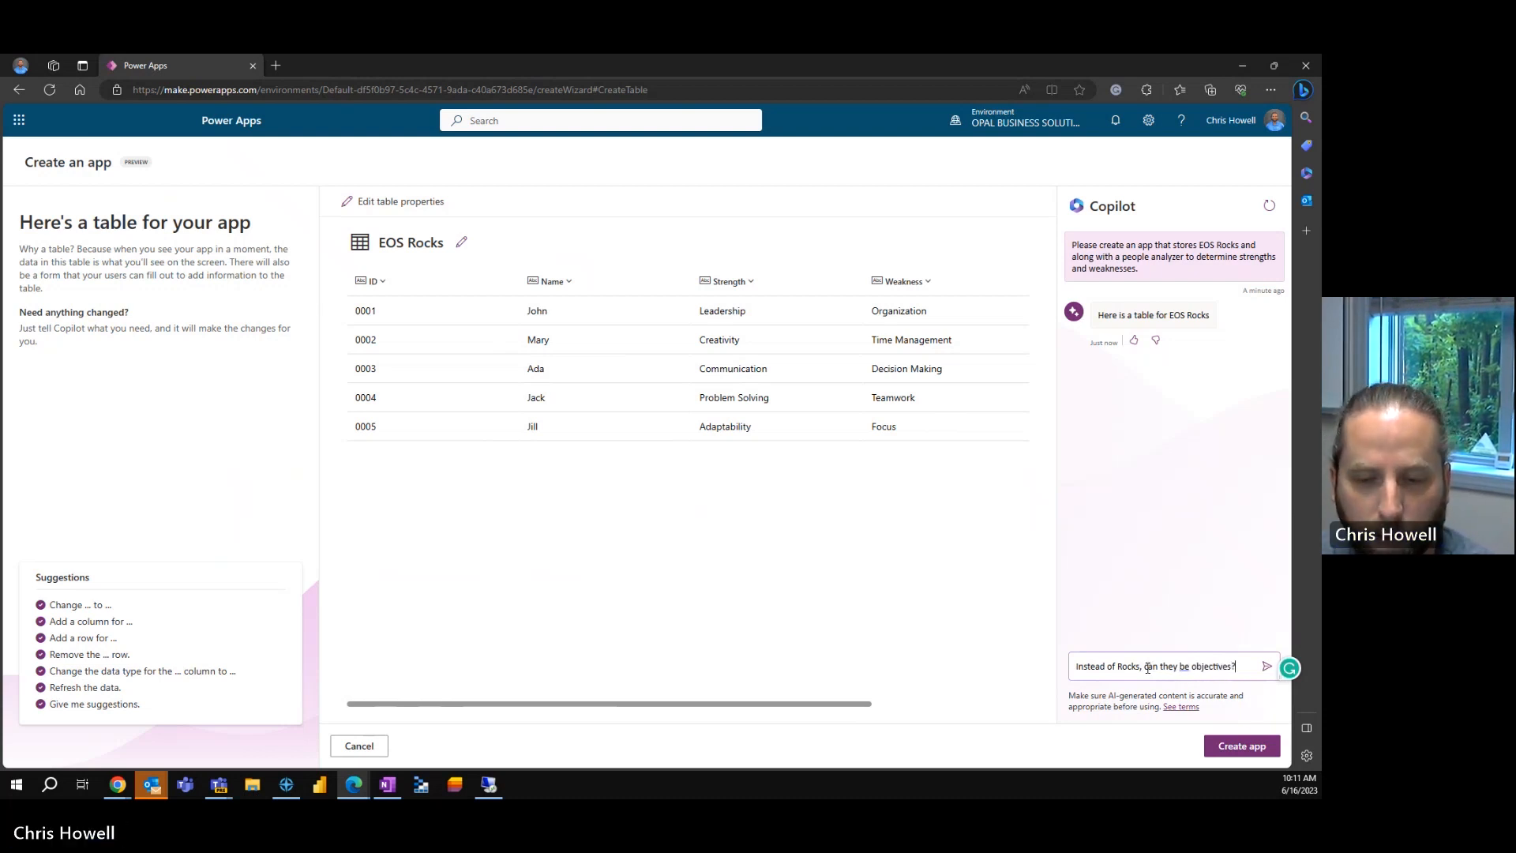
key("ctrl+a")
Send Copilot the table change request "Rocks and Objectives would be the same thing, can we use Objectives instead?".
type("Roc")
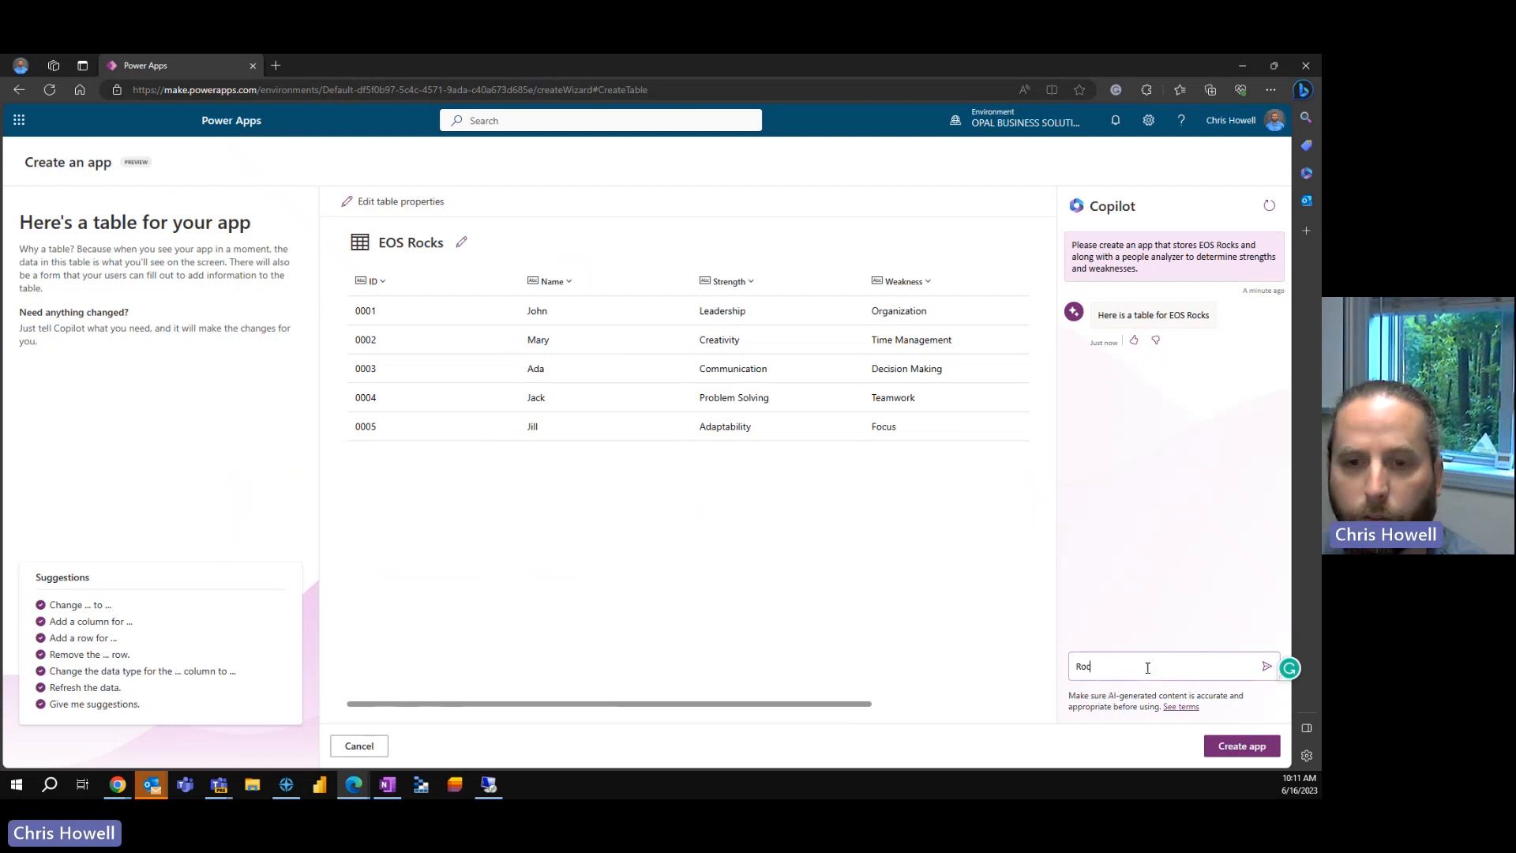
type("ks and Obej")
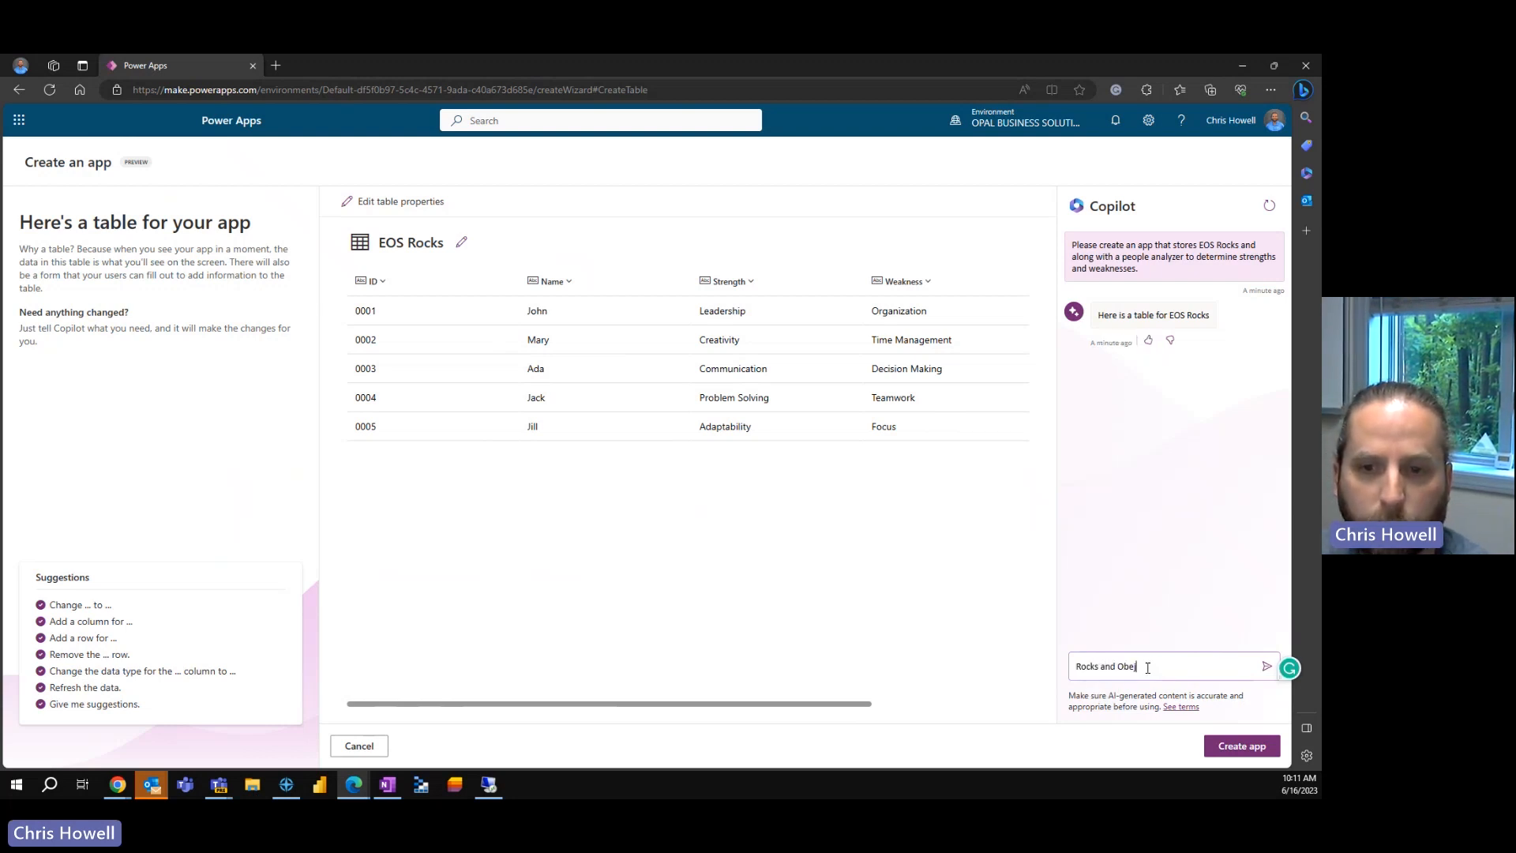
type("ecst")
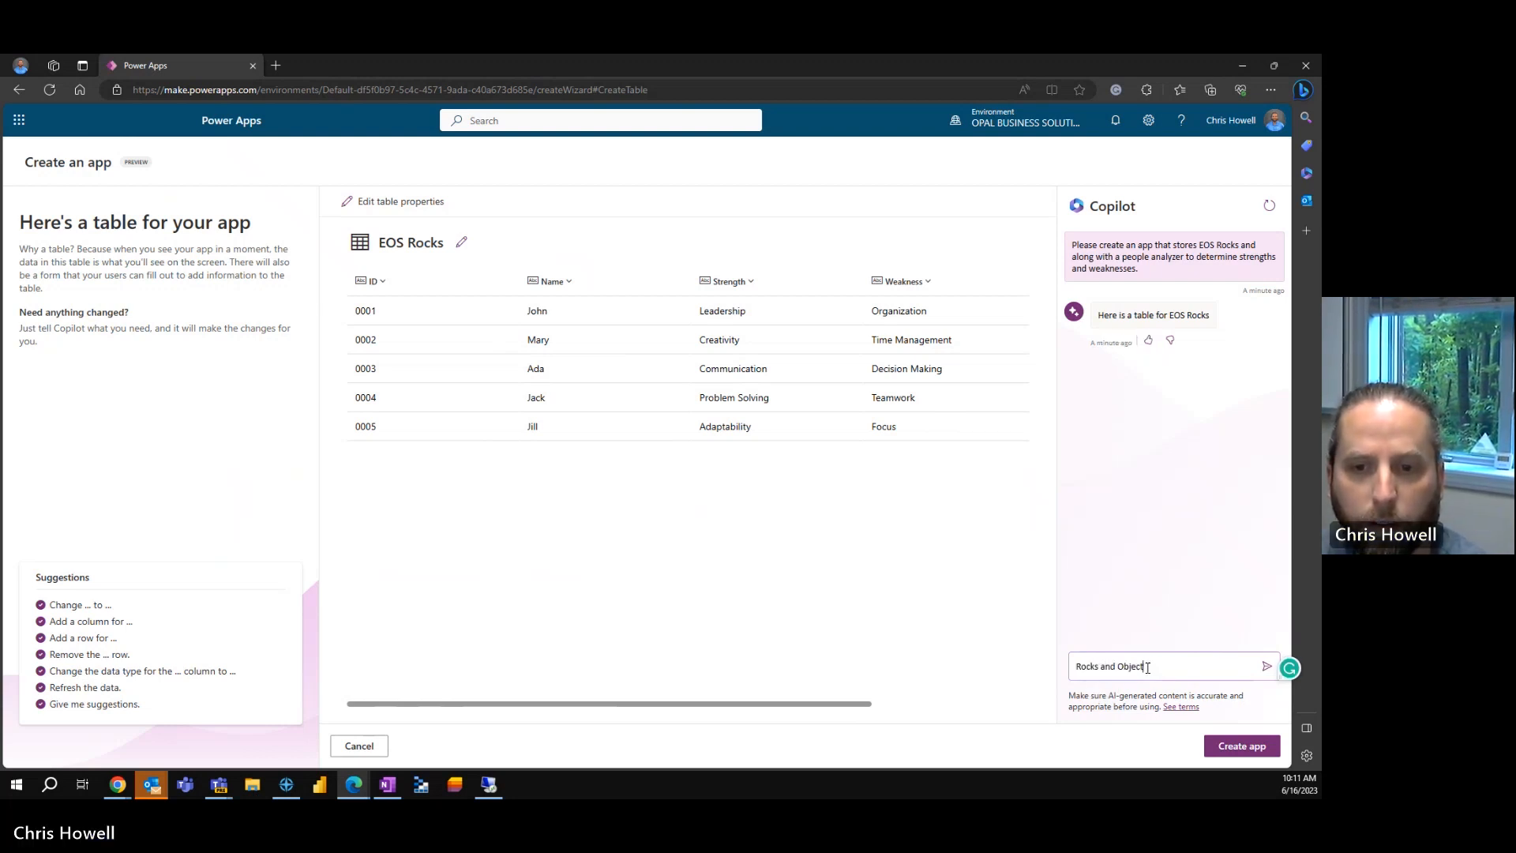
type("ives")
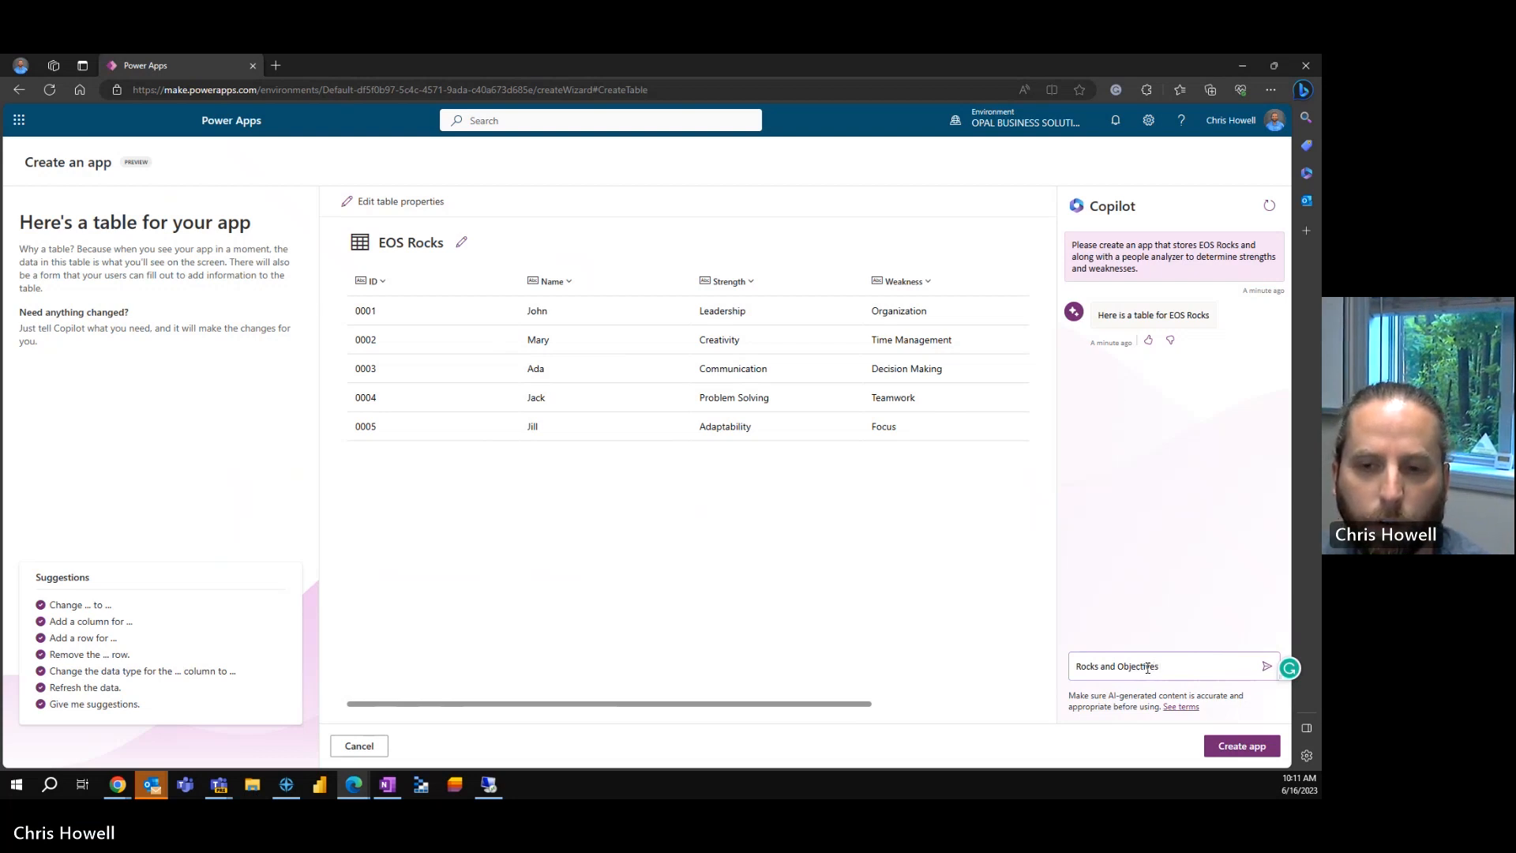
type(" would be the same thing")
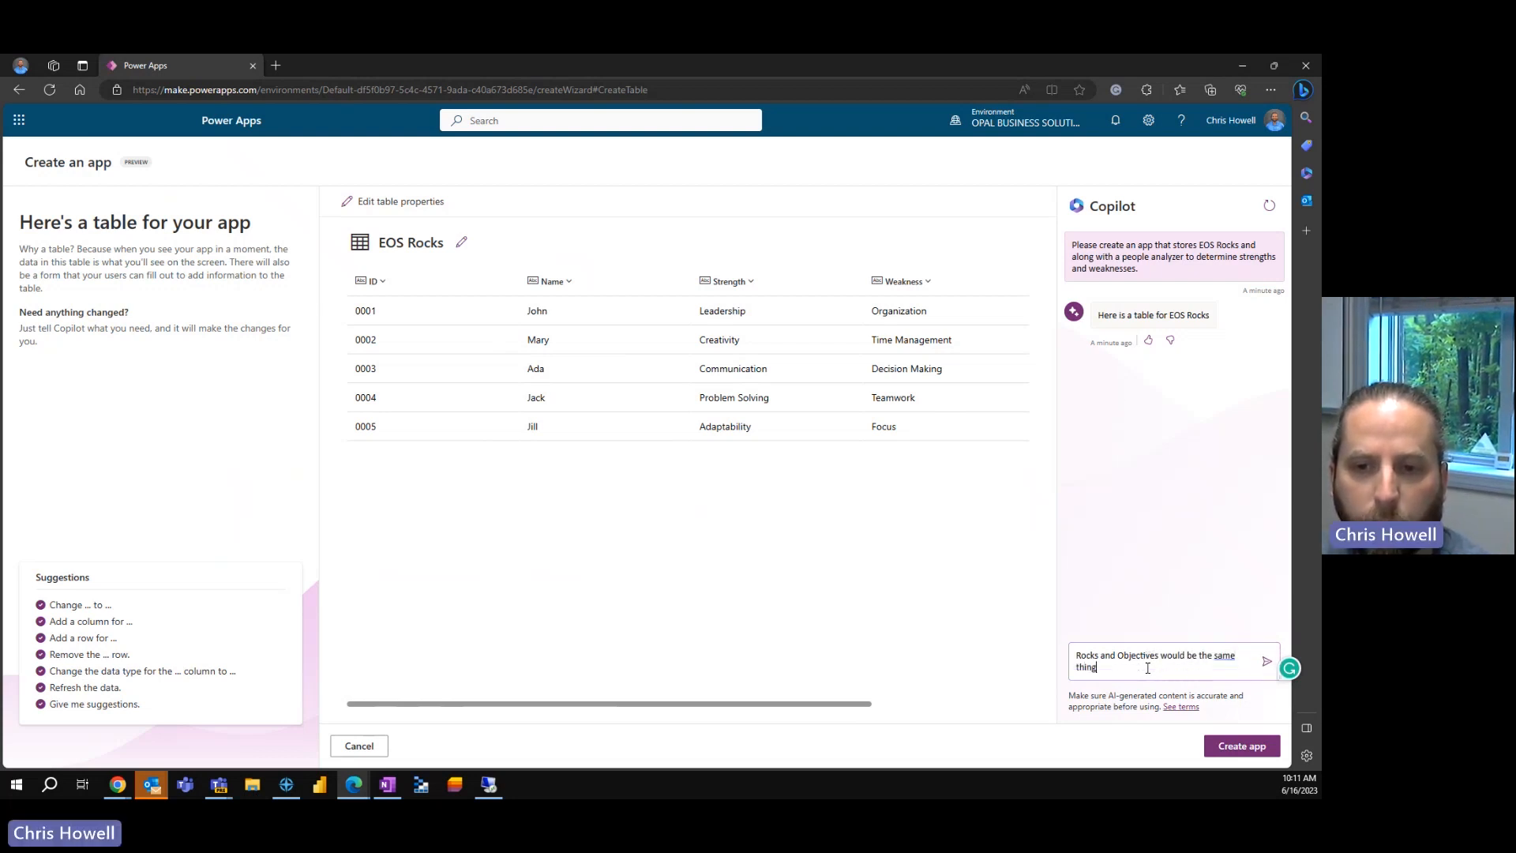
type(", can we use ")
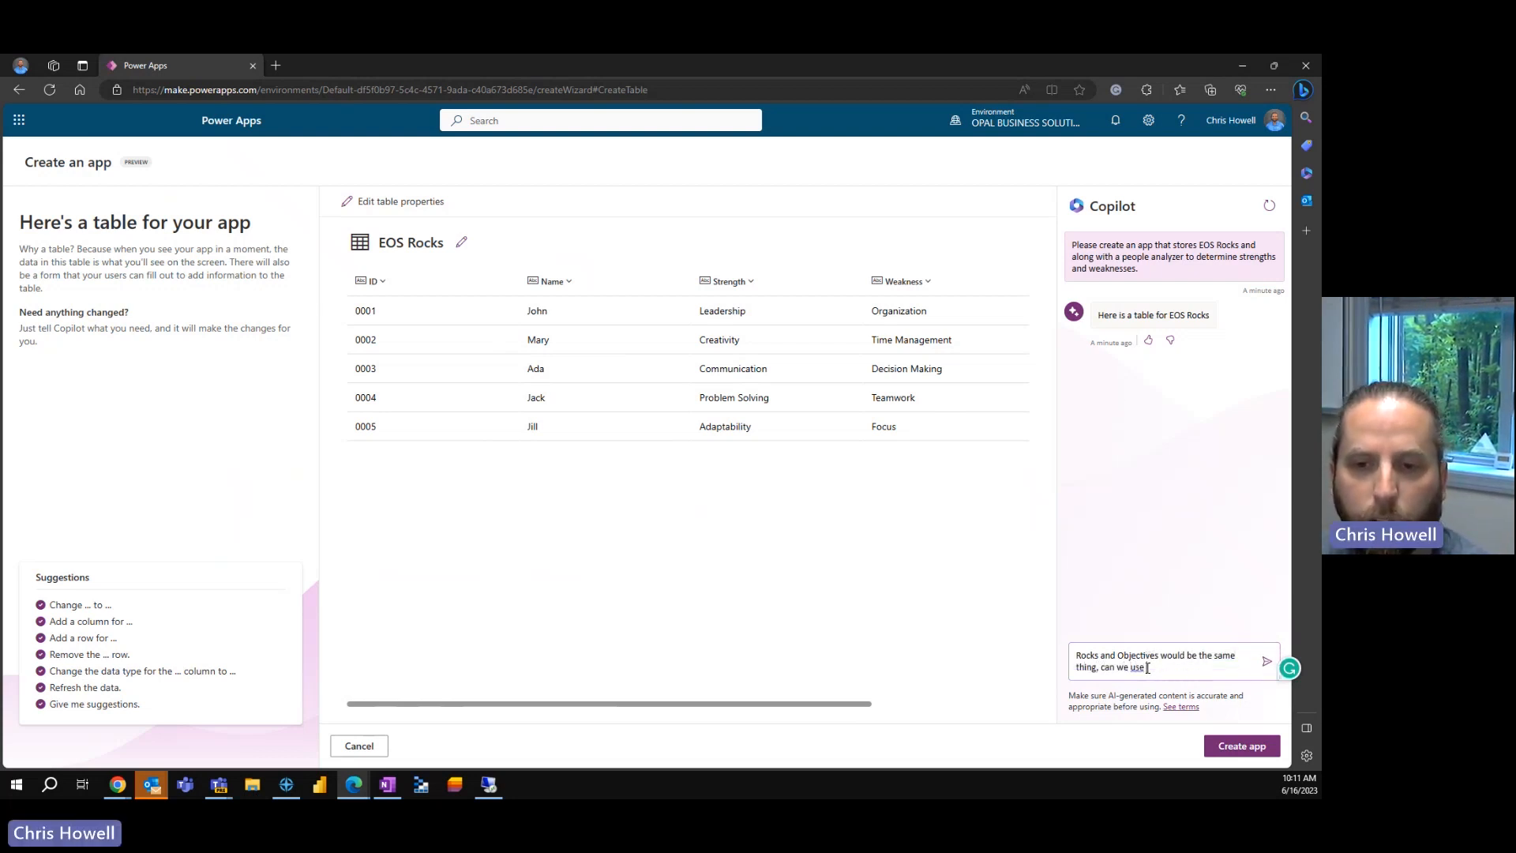
type("Objectives instea")
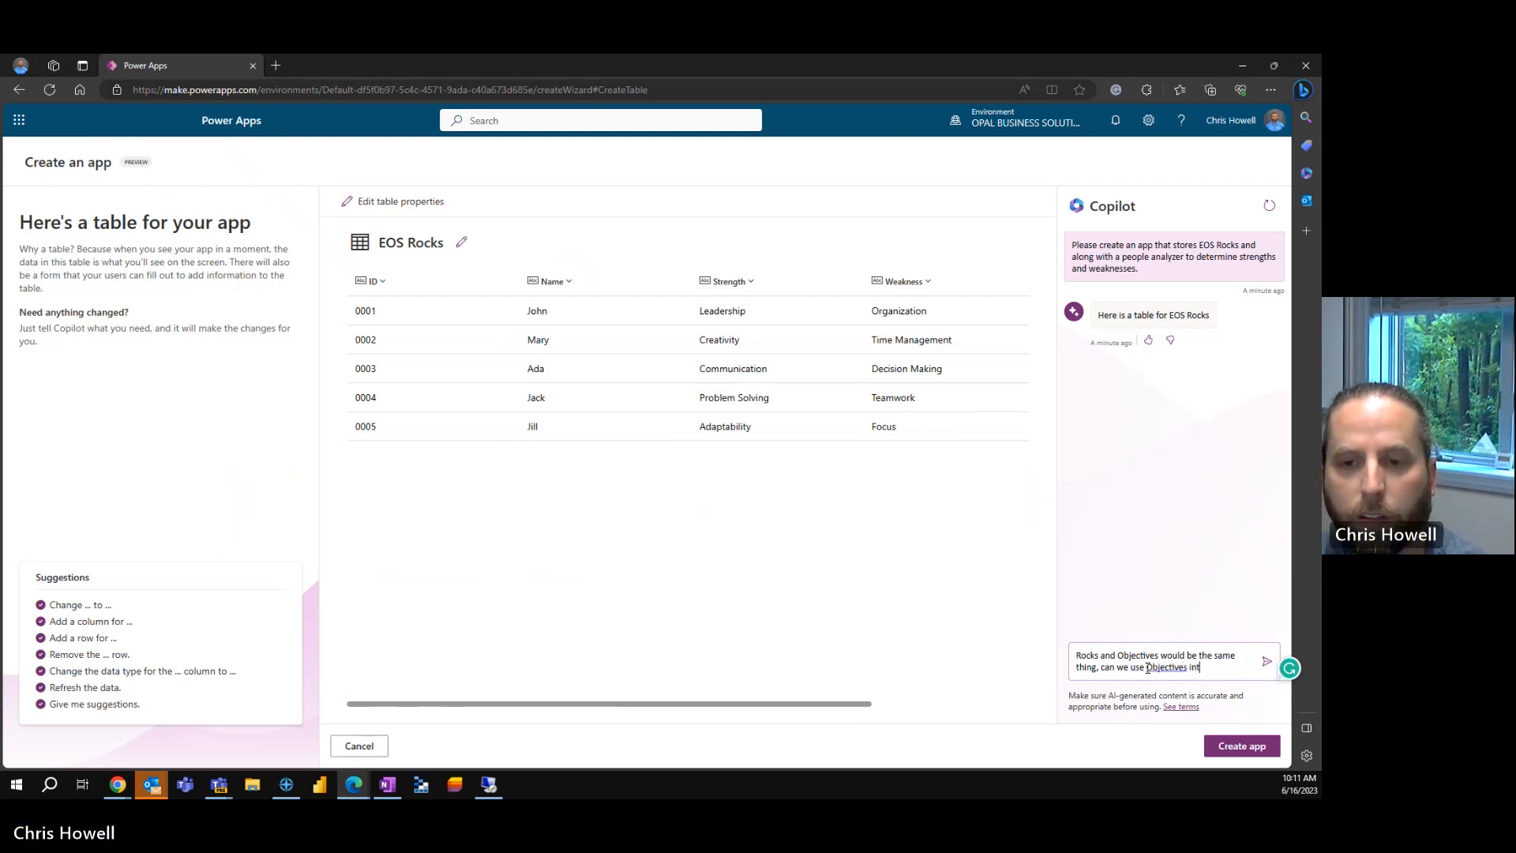
type("d?")
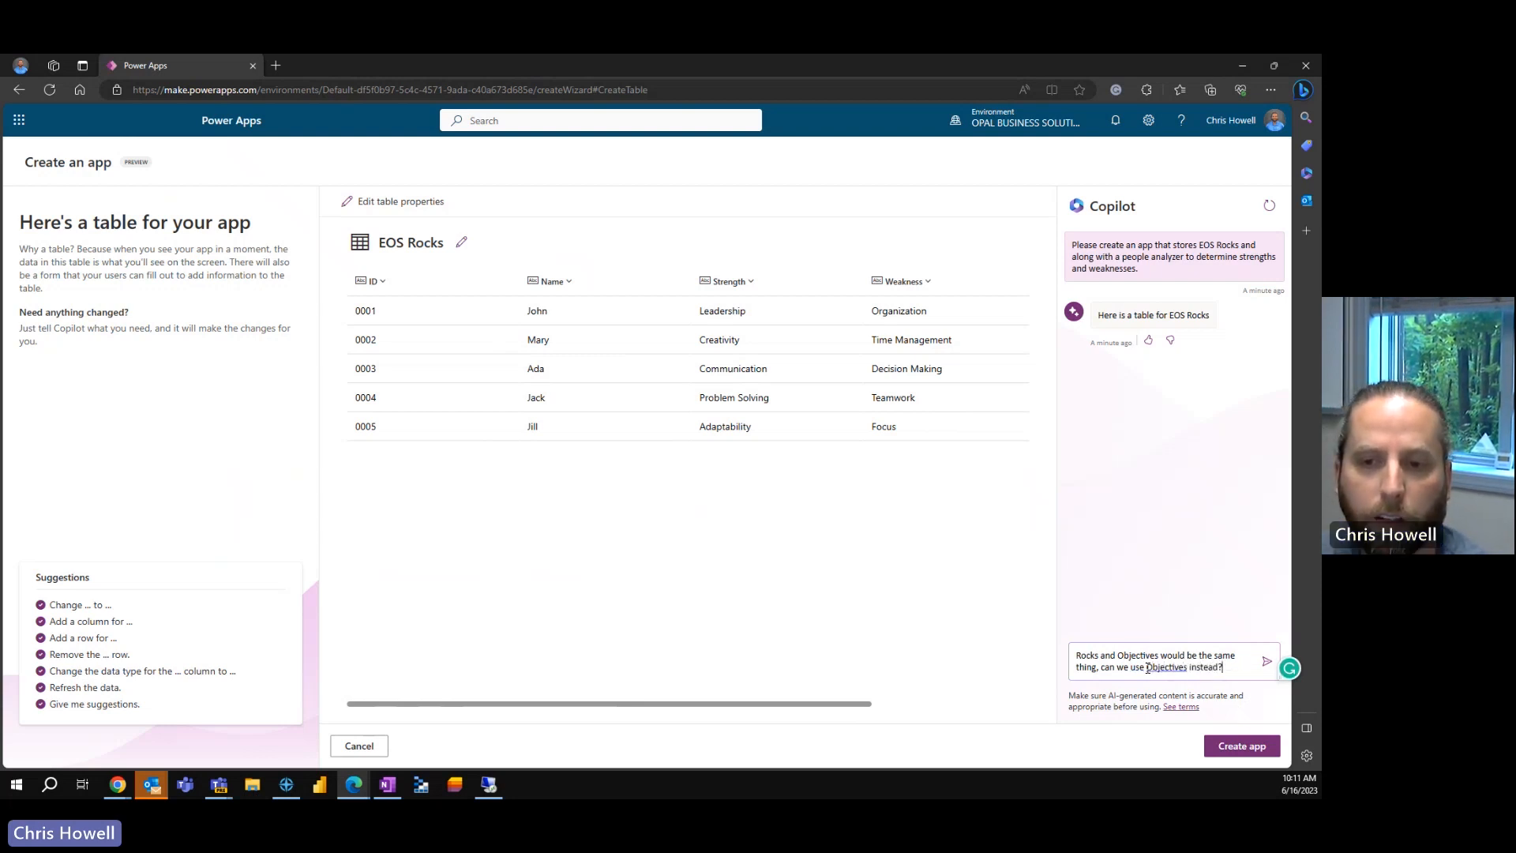
key("Return")
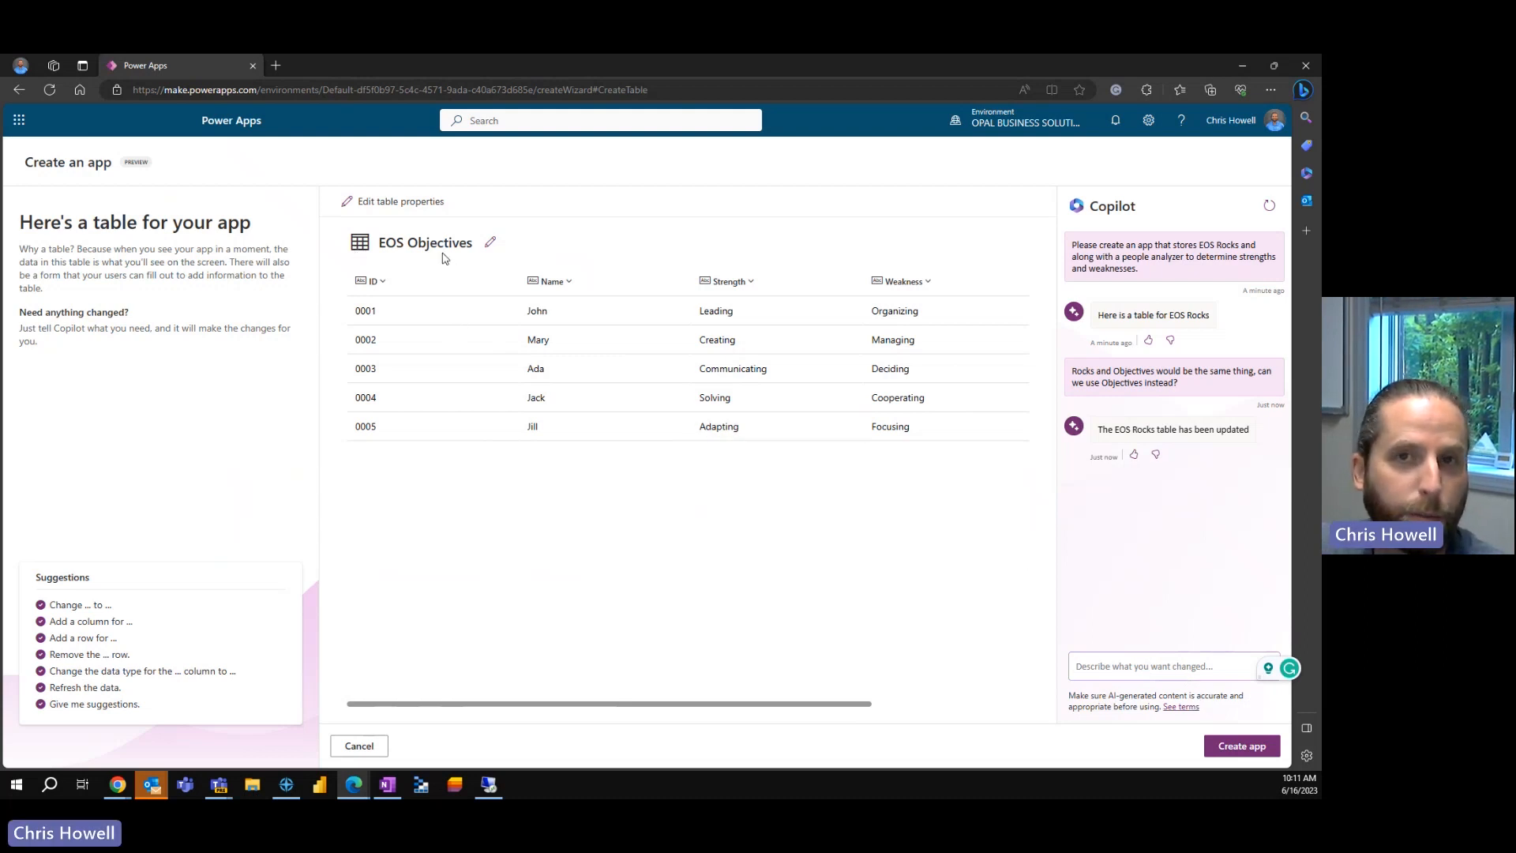
Try asking Copilot "can you list a few objectives for each person?" for the EOS Objectives table.
left_click(1172, 666)
type("can you please a")
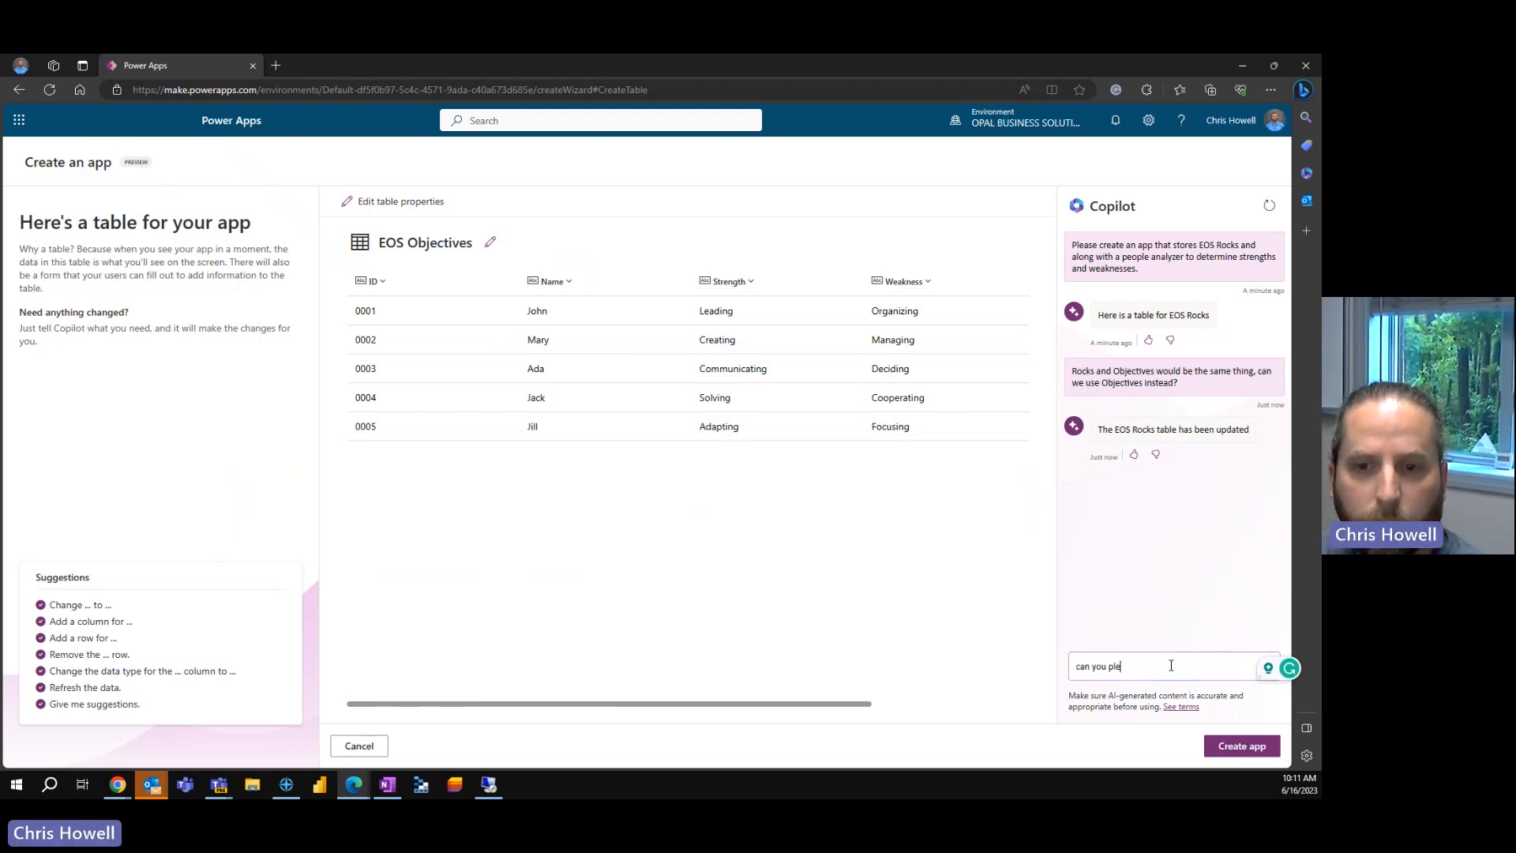
key("BackSpace")
key("BackSpace")
key("BackSpace")
key("BackSpace")
key("BackSpace")
key("BackSpace")
key("BackSpace")
key("BackSpace")
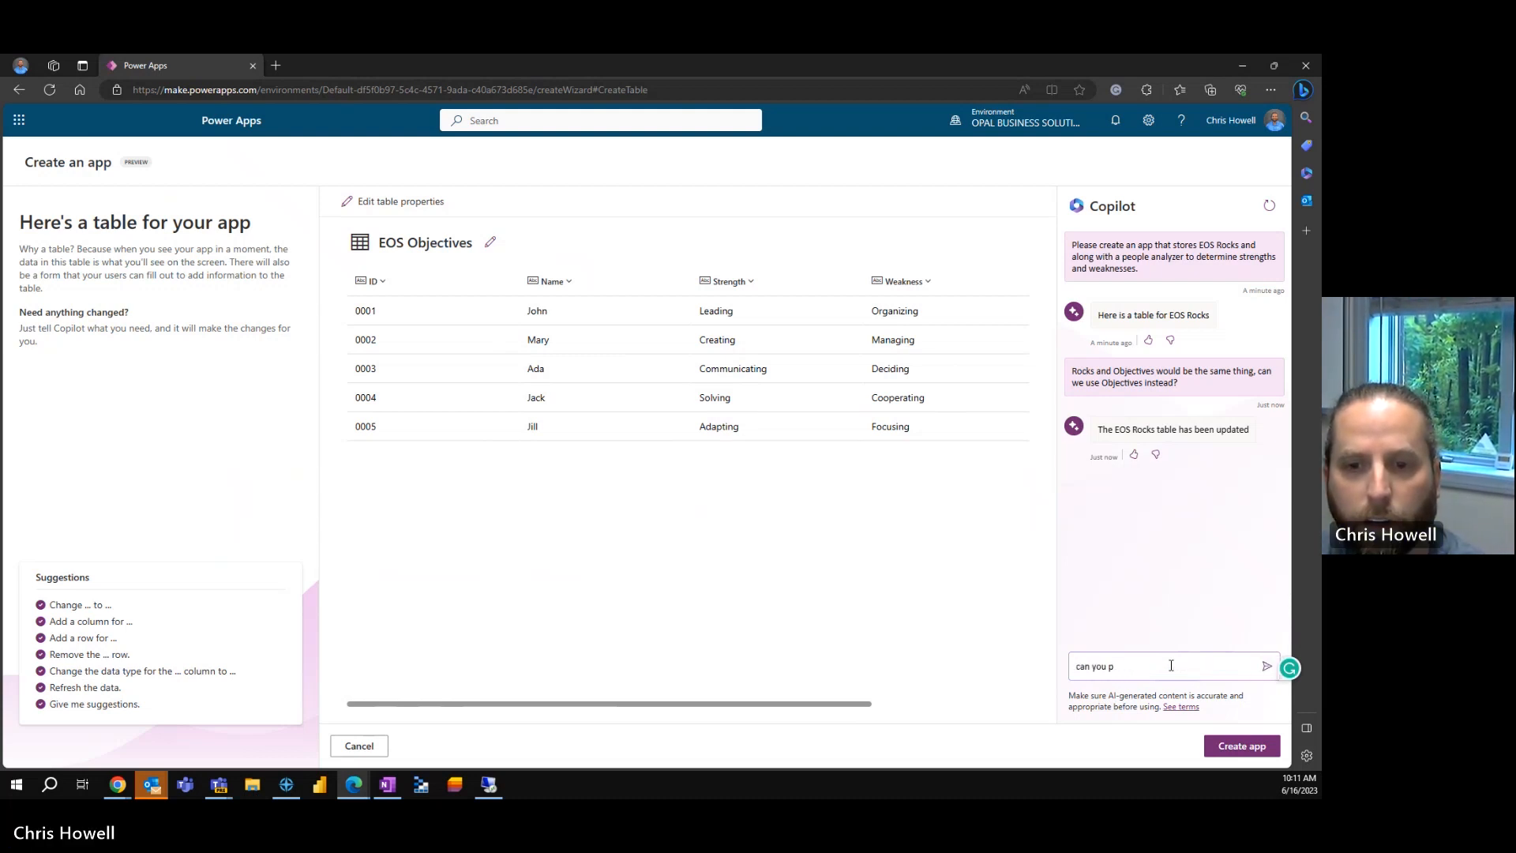
type("list a")
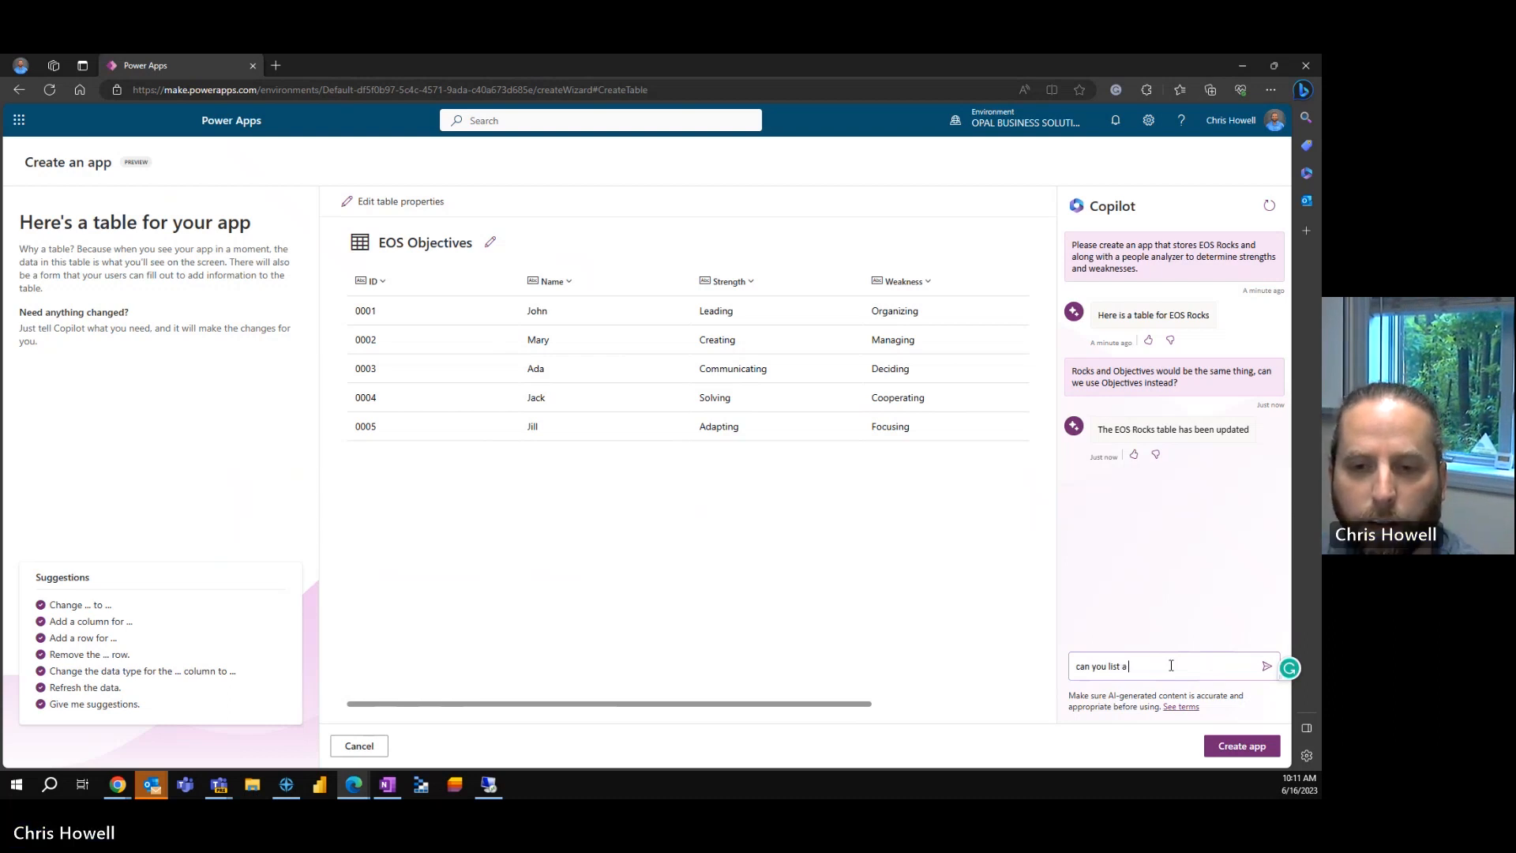
type(" few objective")
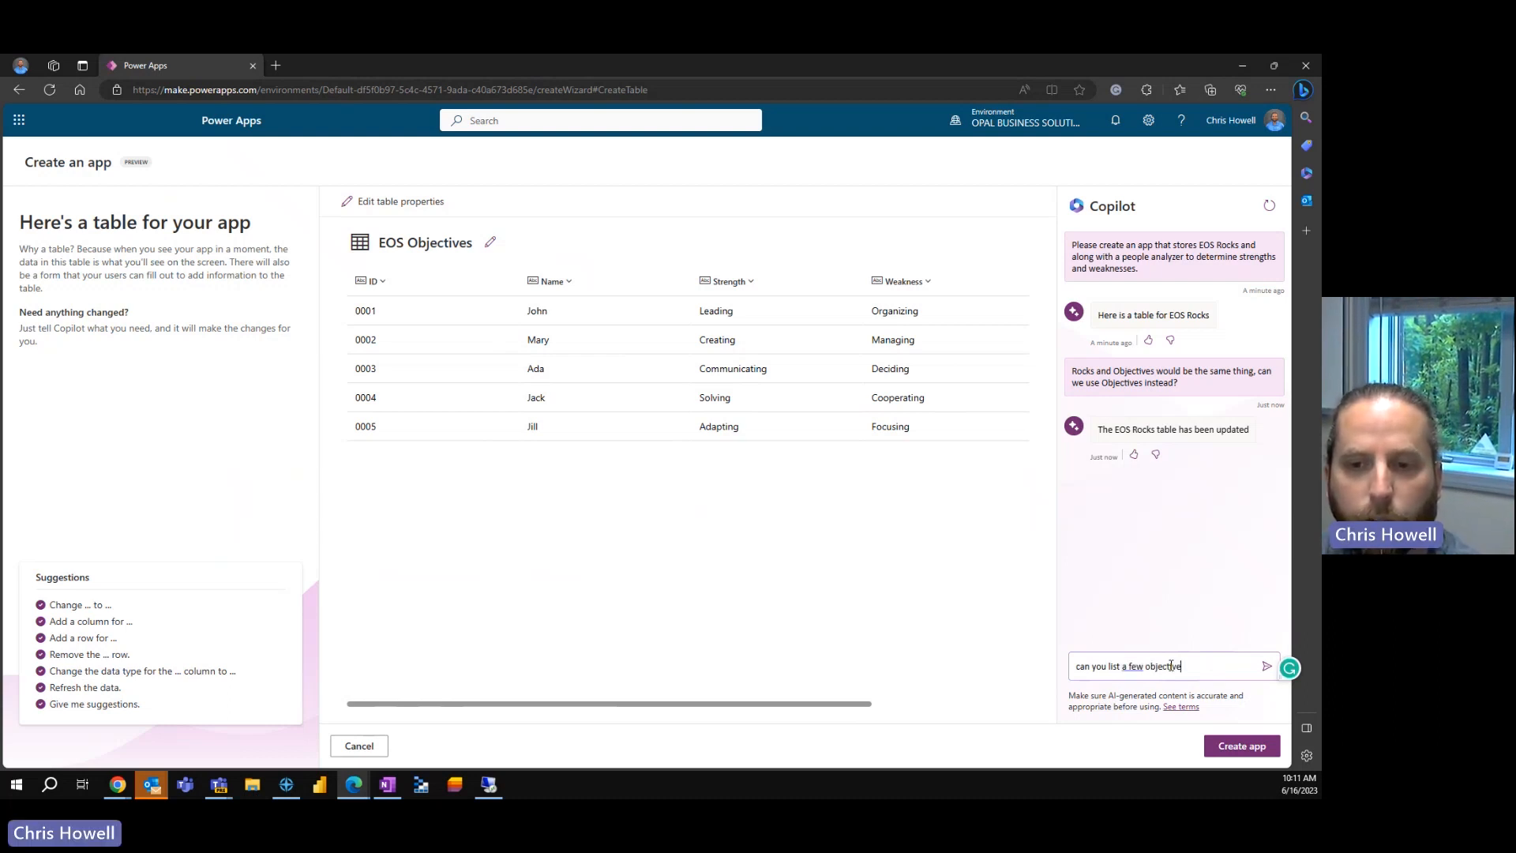
type("s for each ")
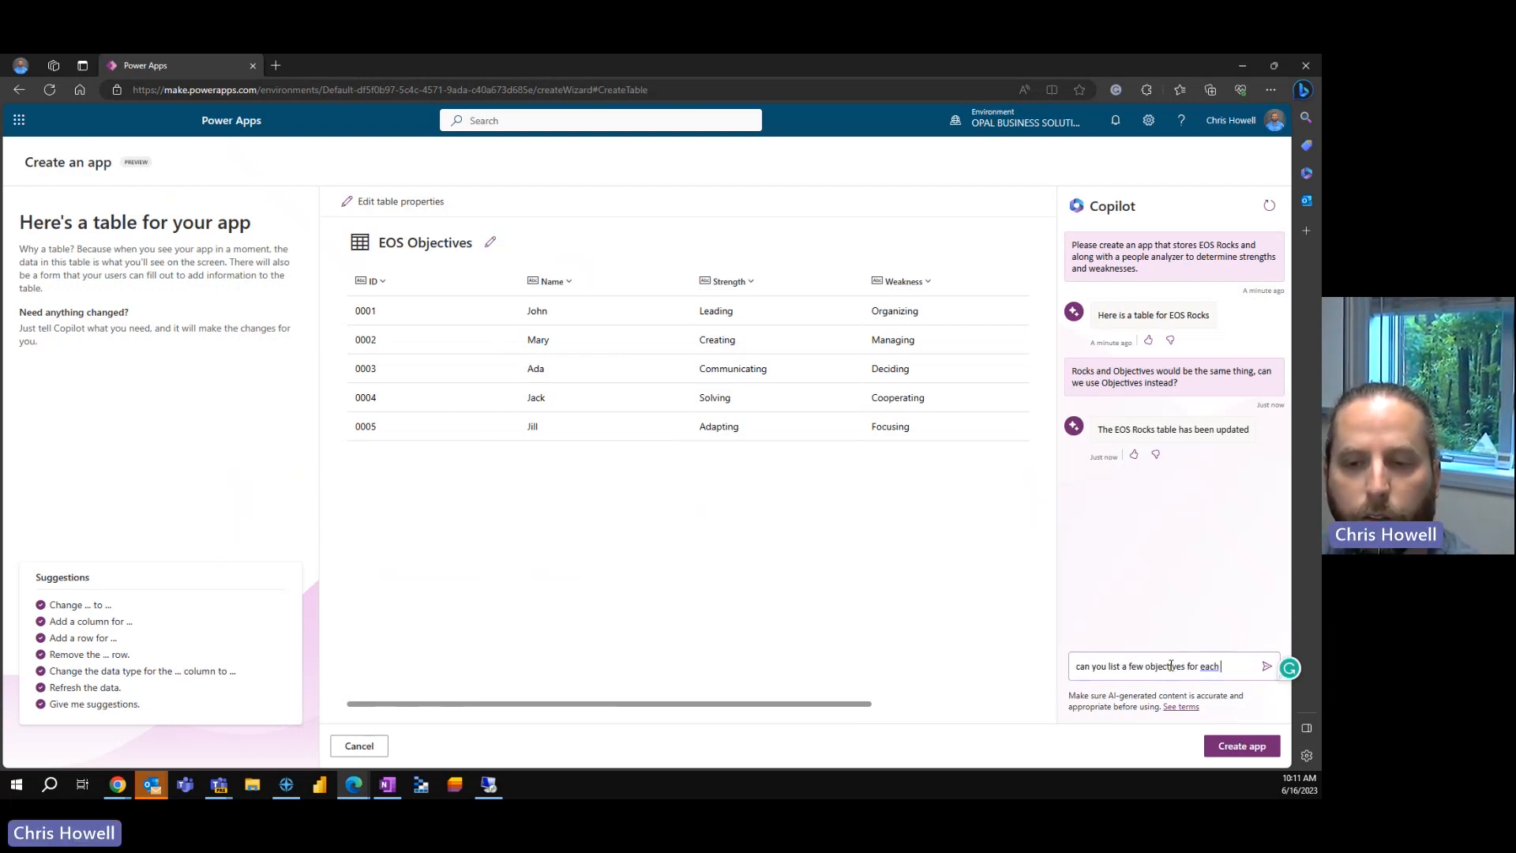
type("person?")
key("Return")
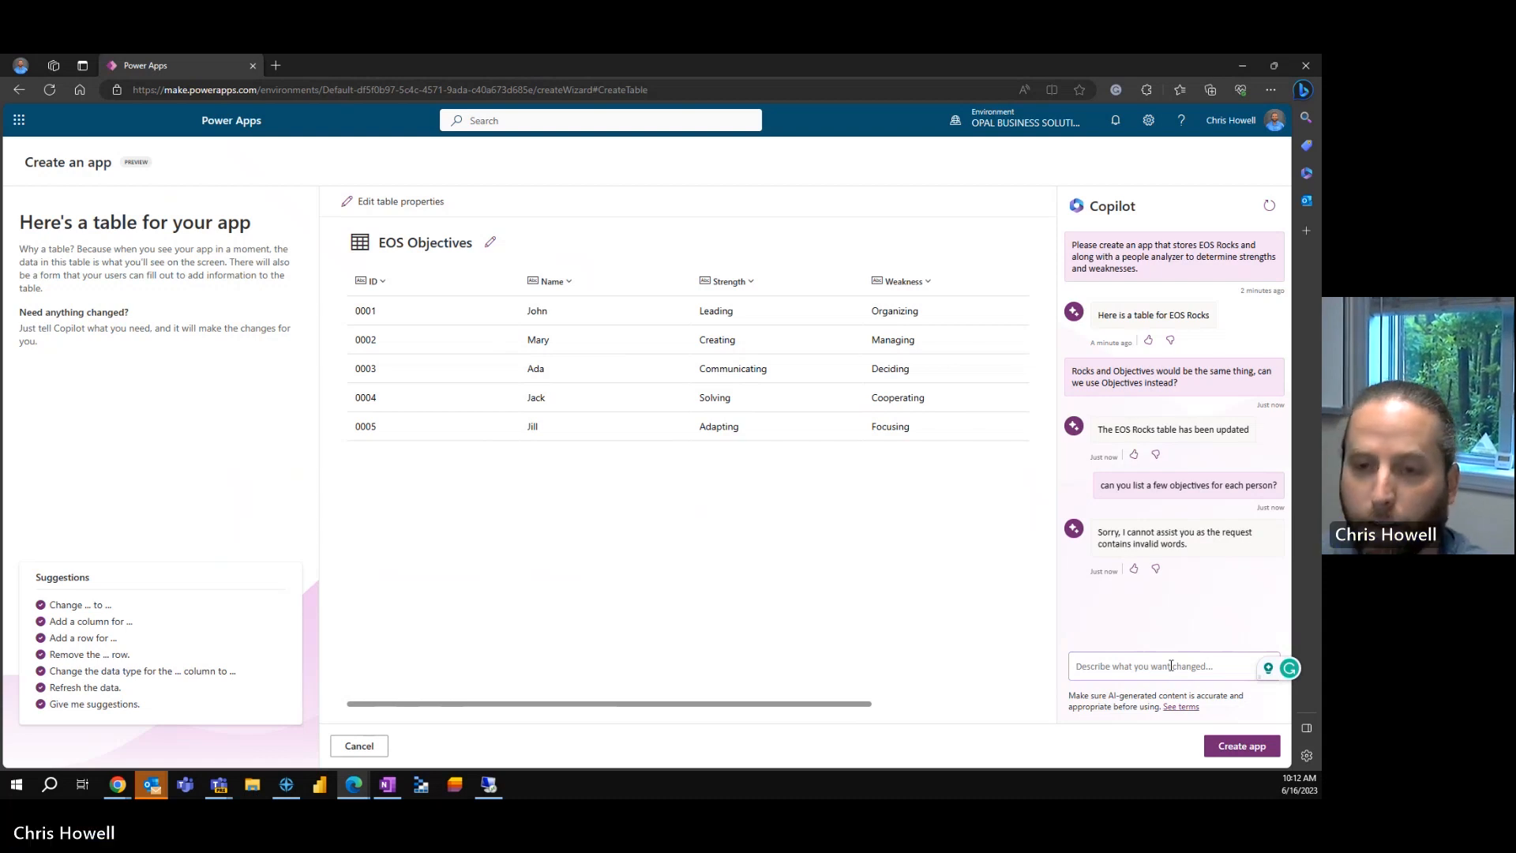
Send Copilot the request "can you add an objective column?" for the EOS Objectives table.
type("can you l")
key("BackSpace")
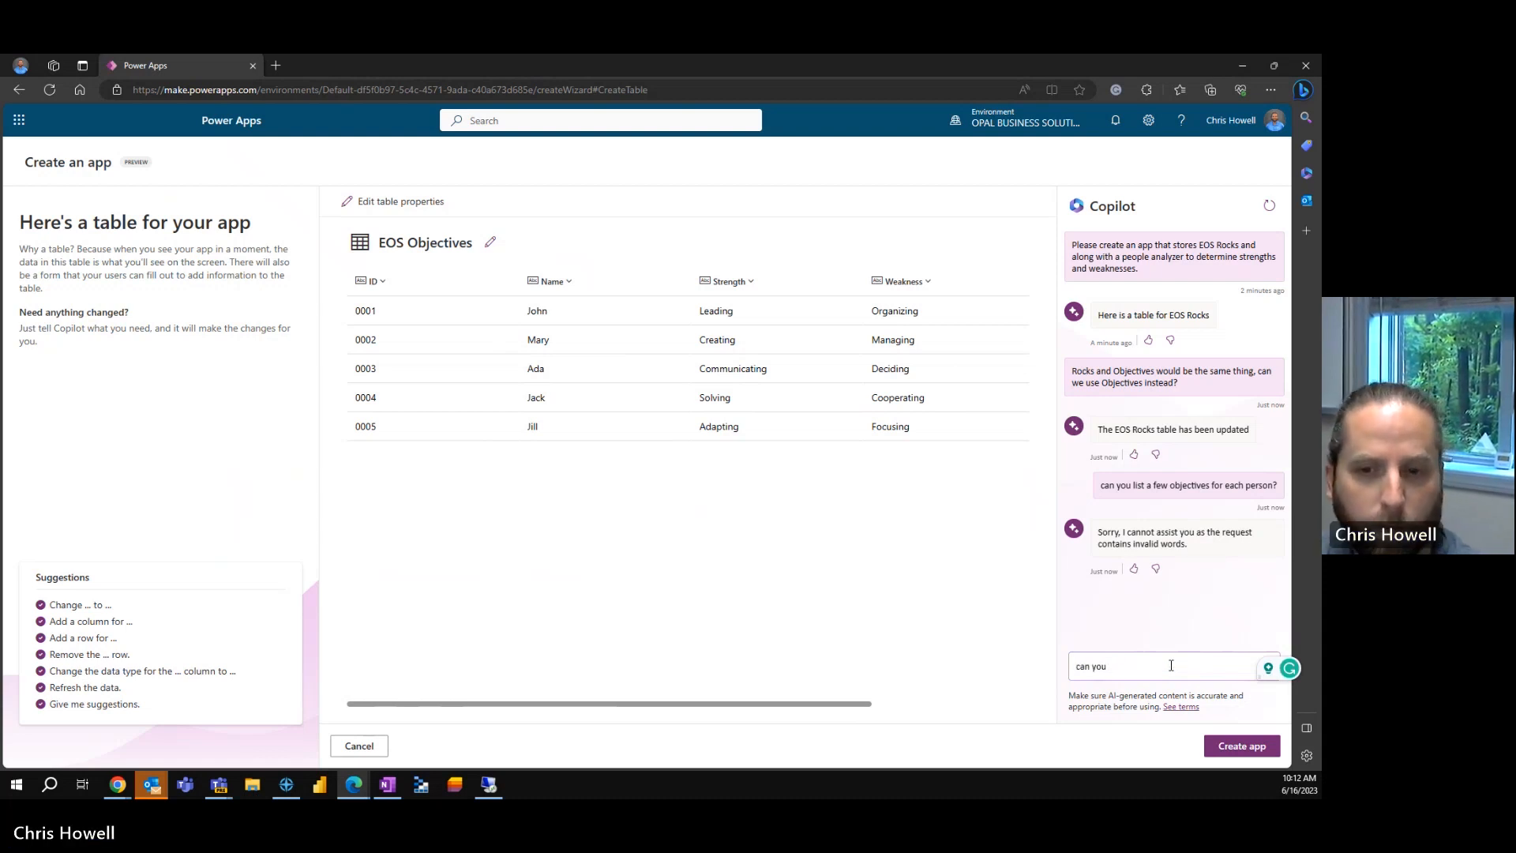
type("add")
type(" an")
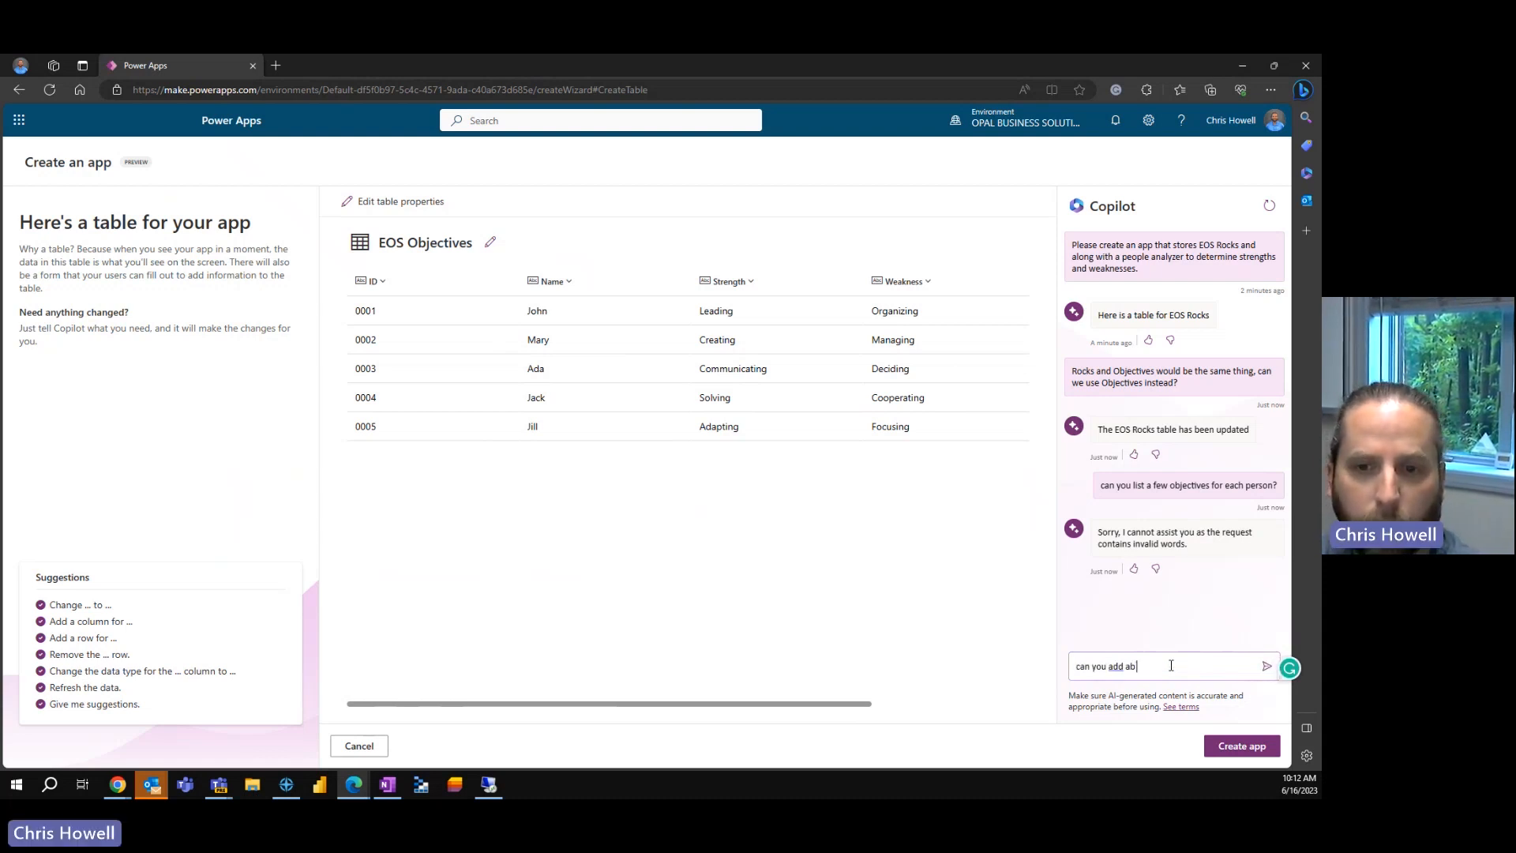
type(" objec")
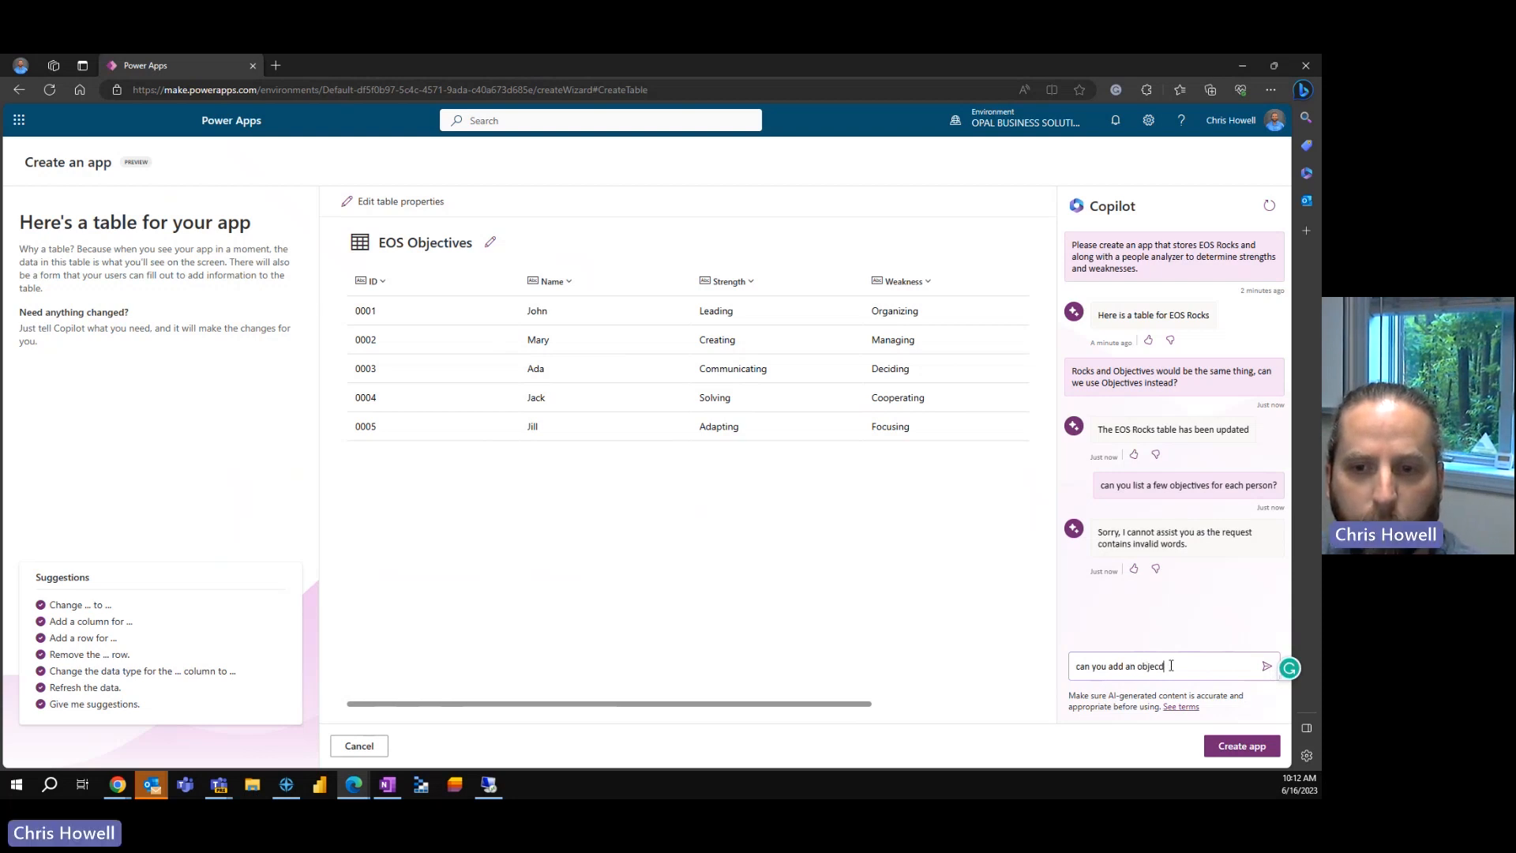
type("tive co")
type("lumn?")
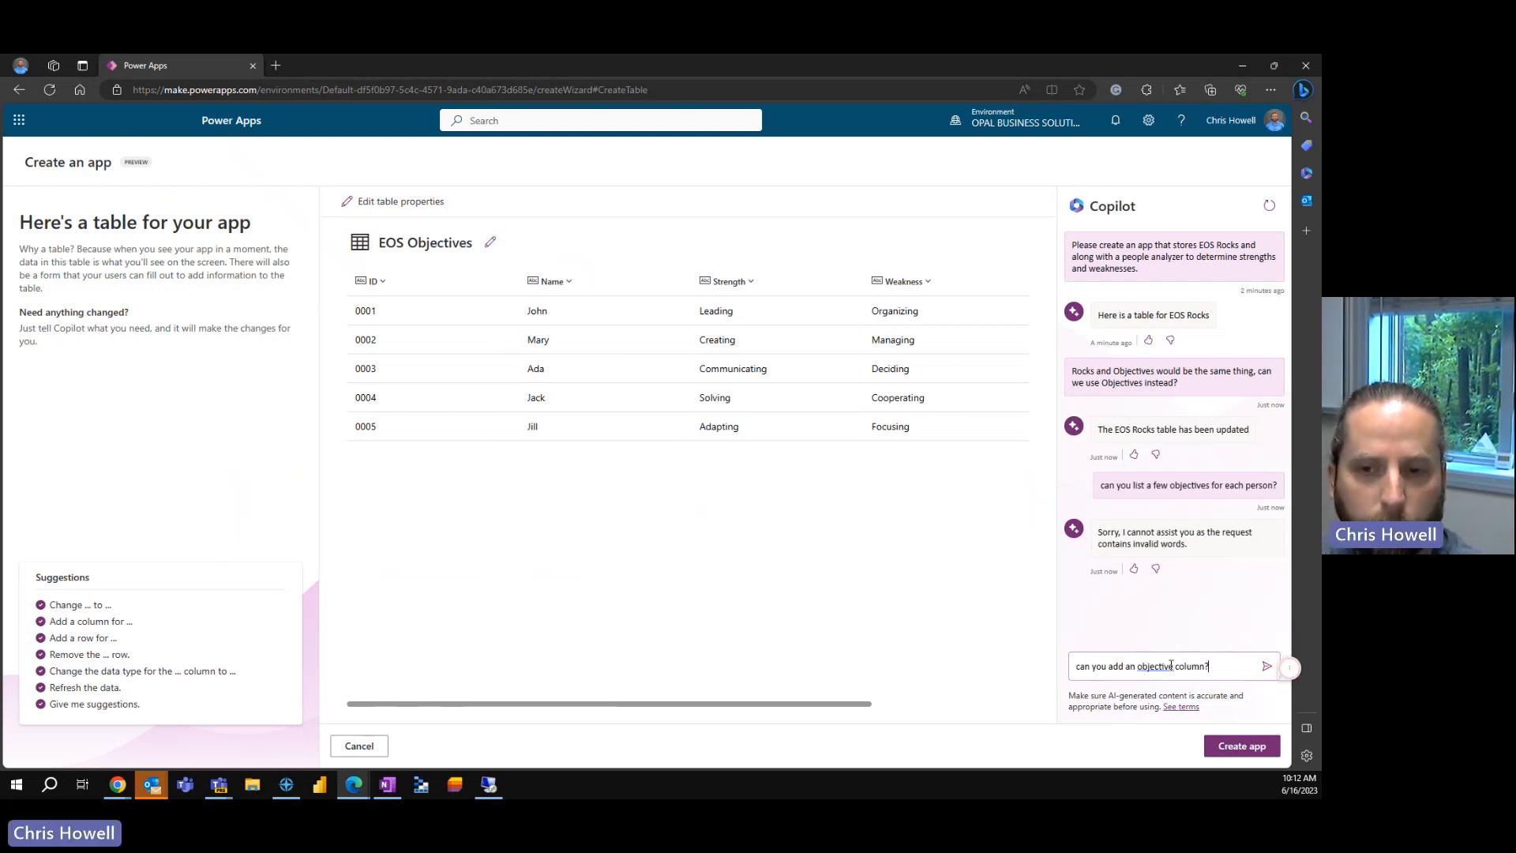
key("Return")
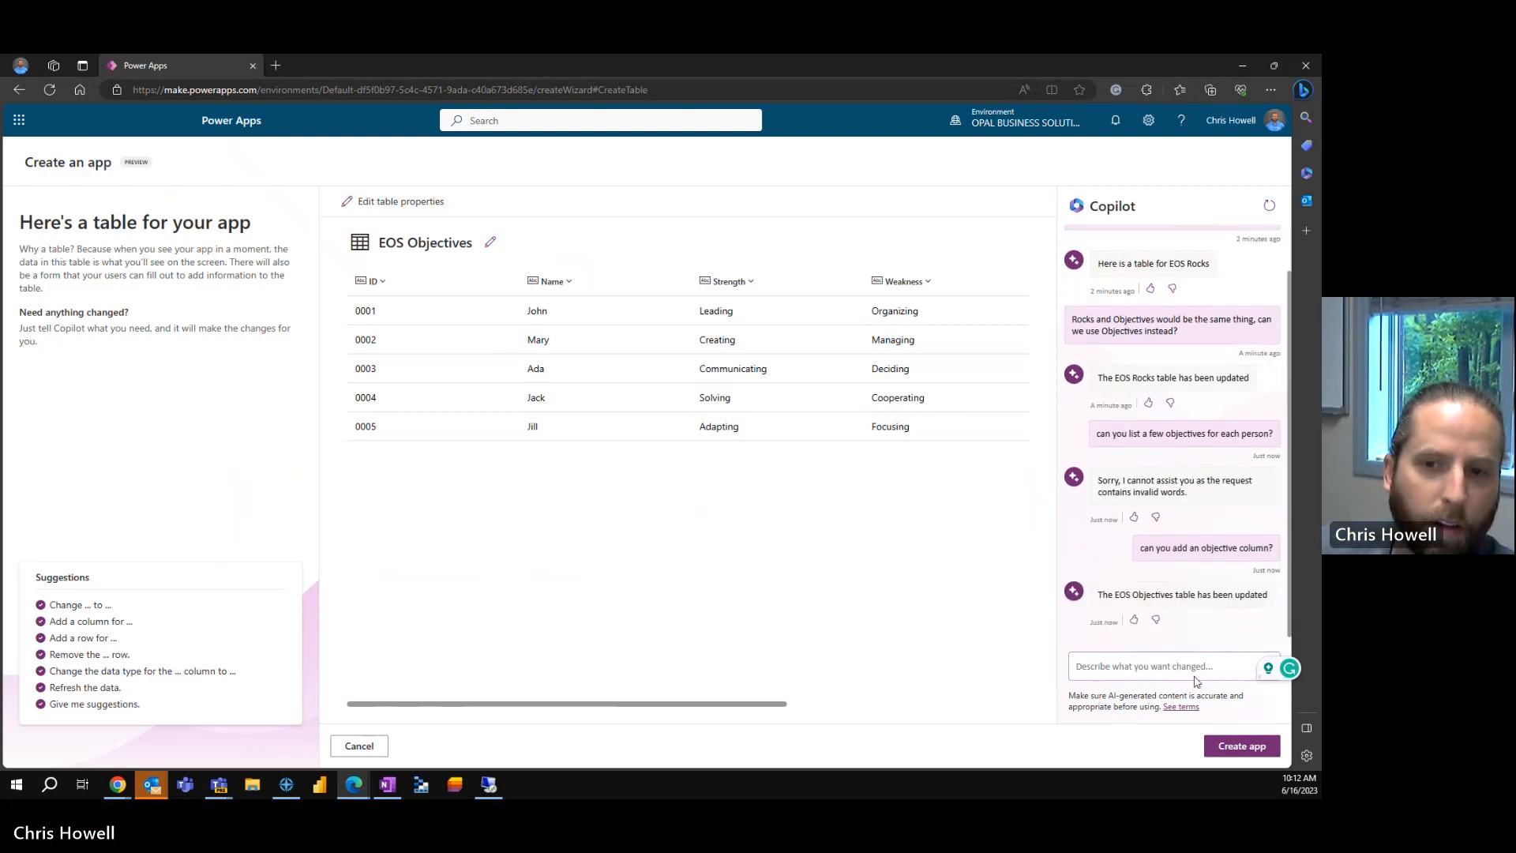
Check the new Objective column and ask Copilot "Can the objectives be in english?".
left_click_drag(774, 703, 1065, 741)
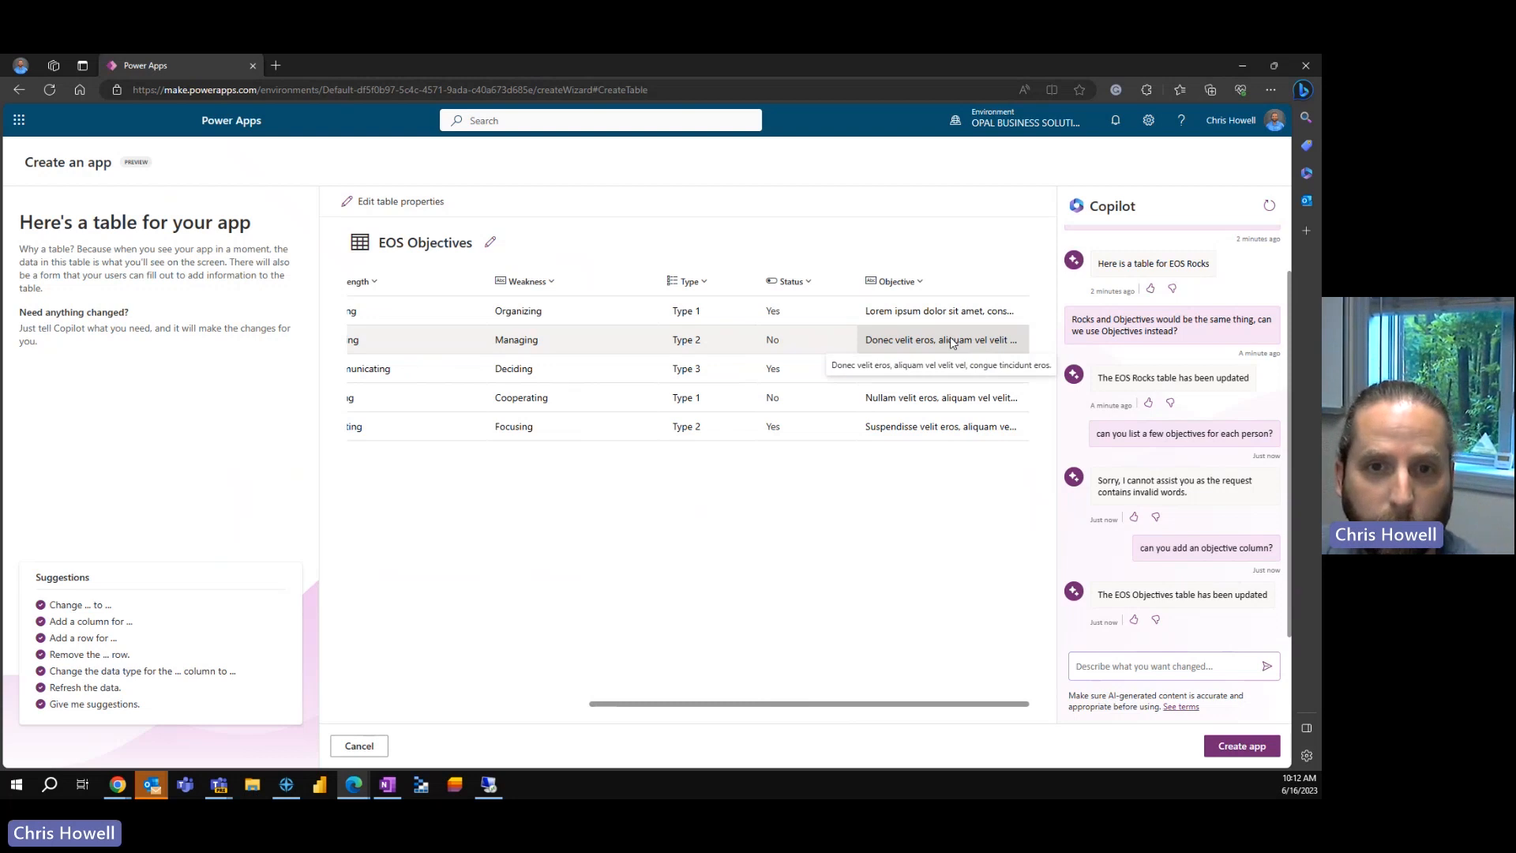
left_click(1160, 662)
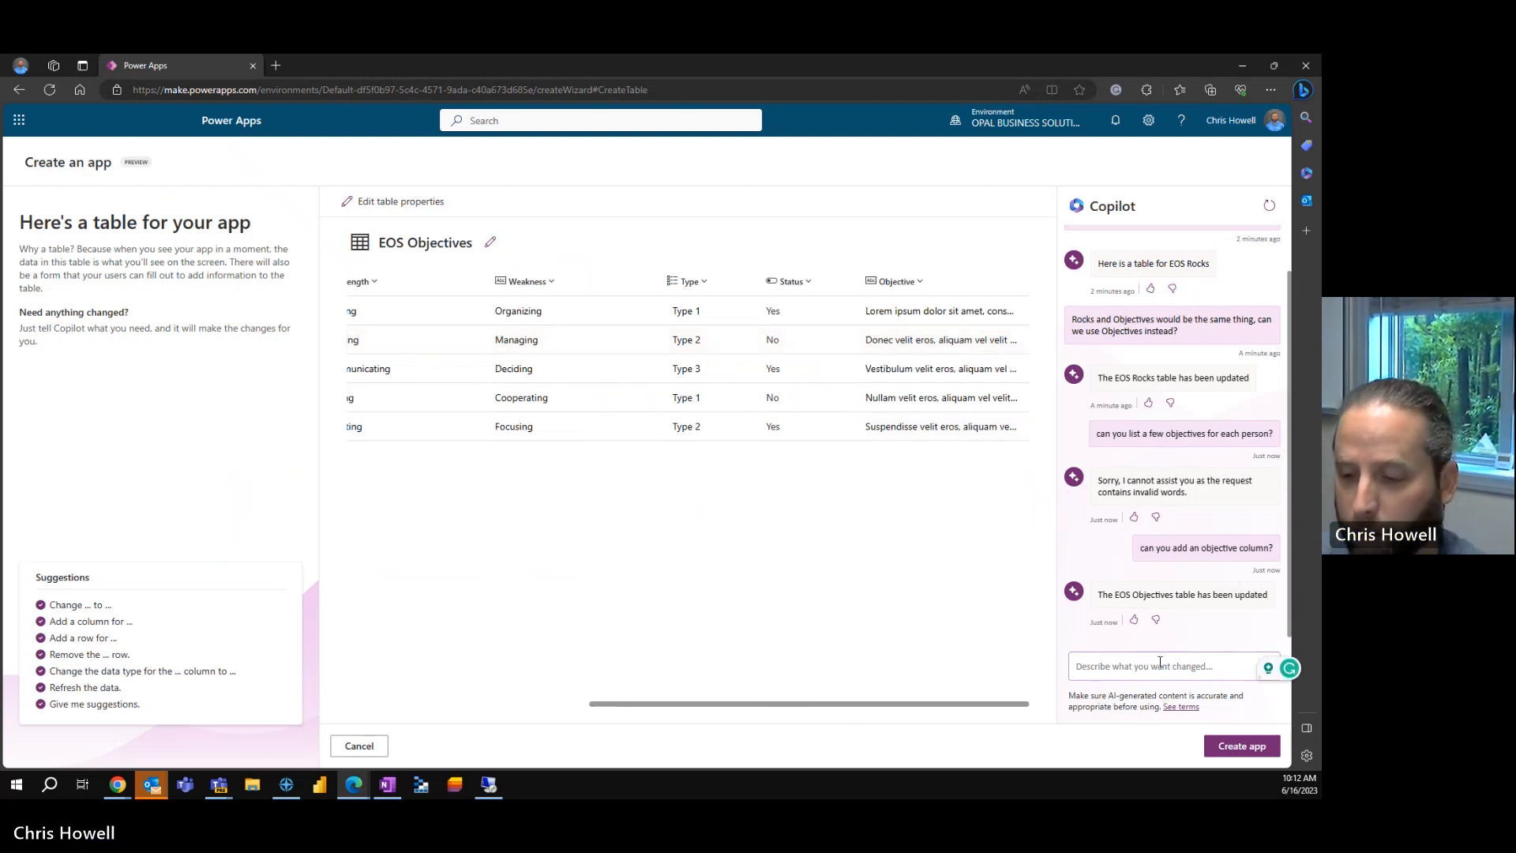
type("Can the objec")
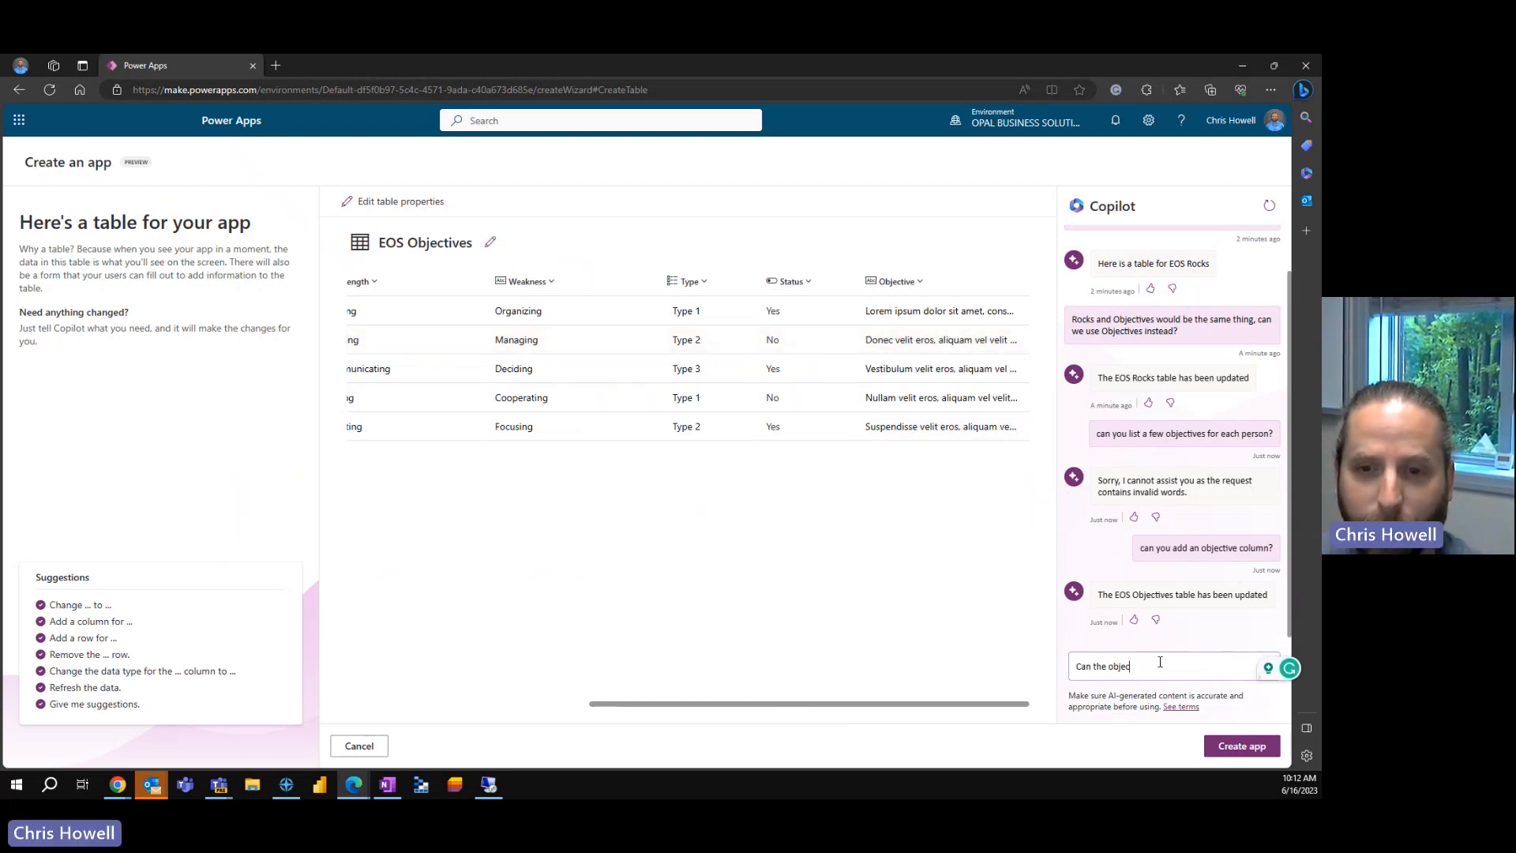
type("tives be in eng")
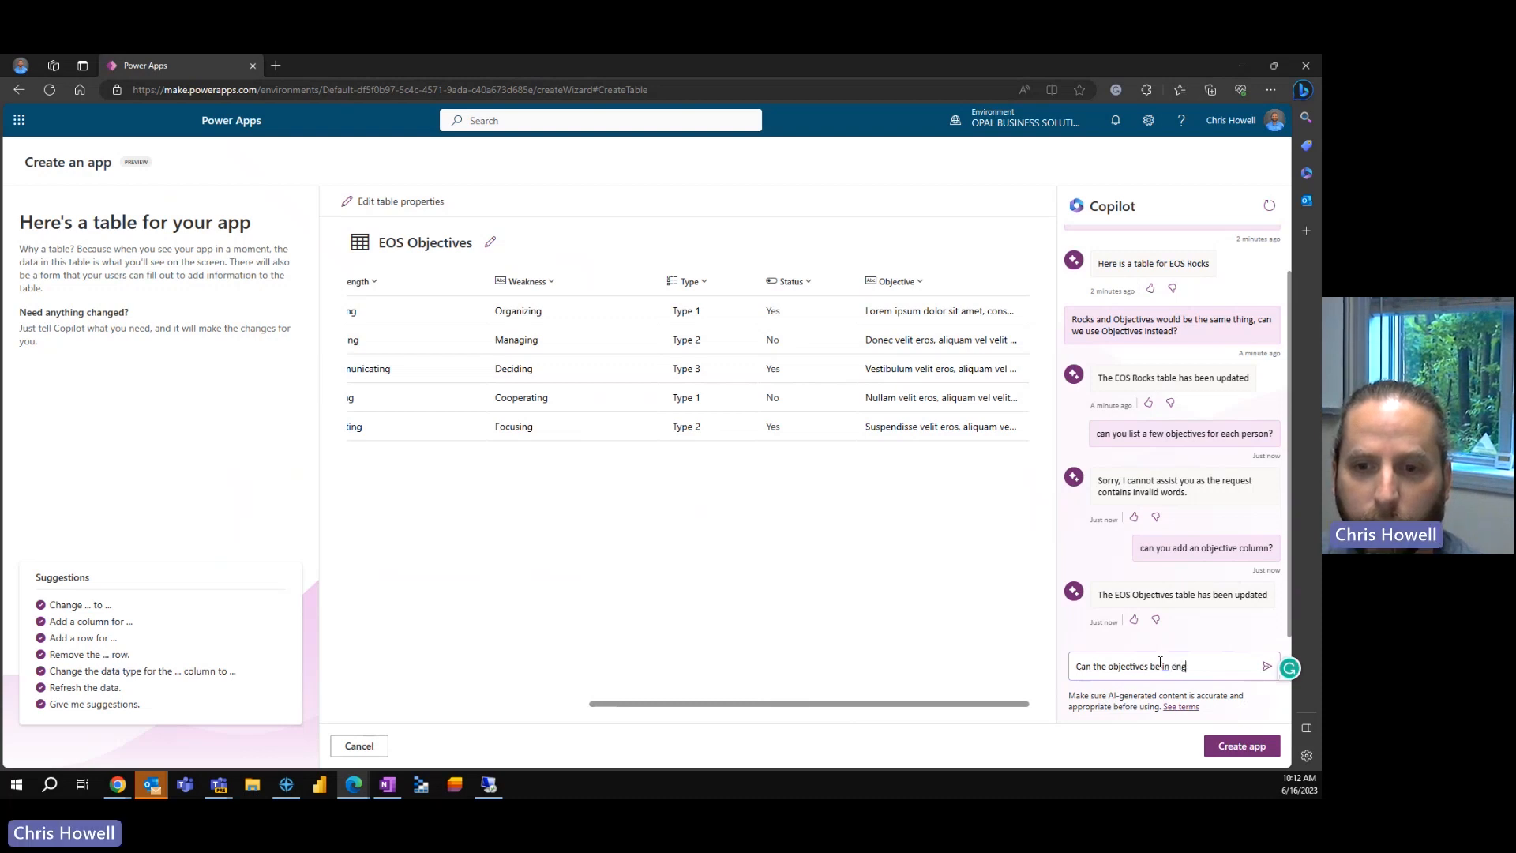
type("lish?")
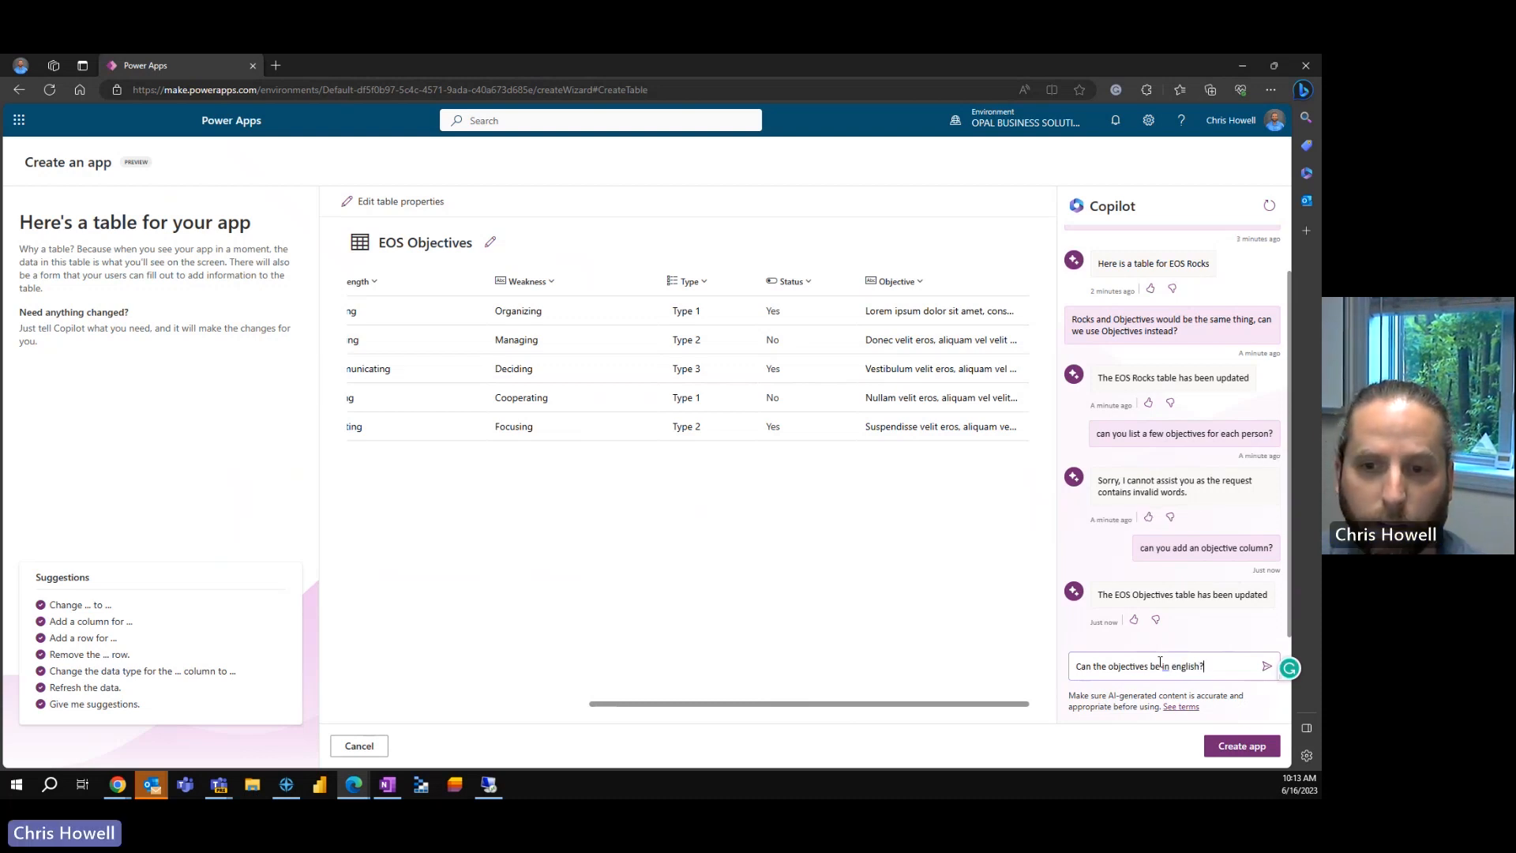
key("Return")
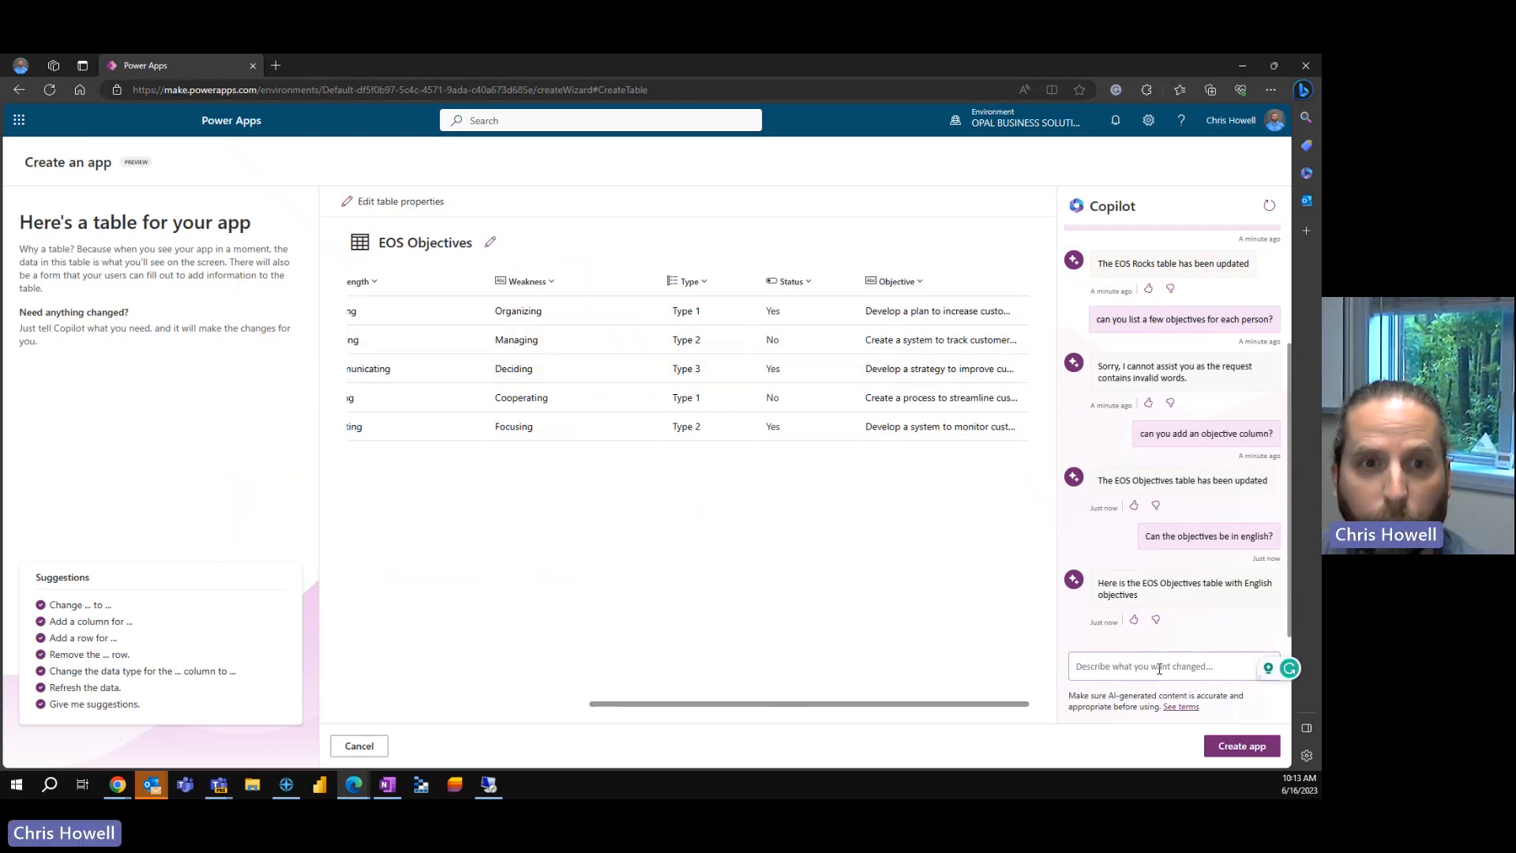
Ask Copilot "Can you separate the objectives and strengths and weaknesses into separate tables?".
type("Can you")
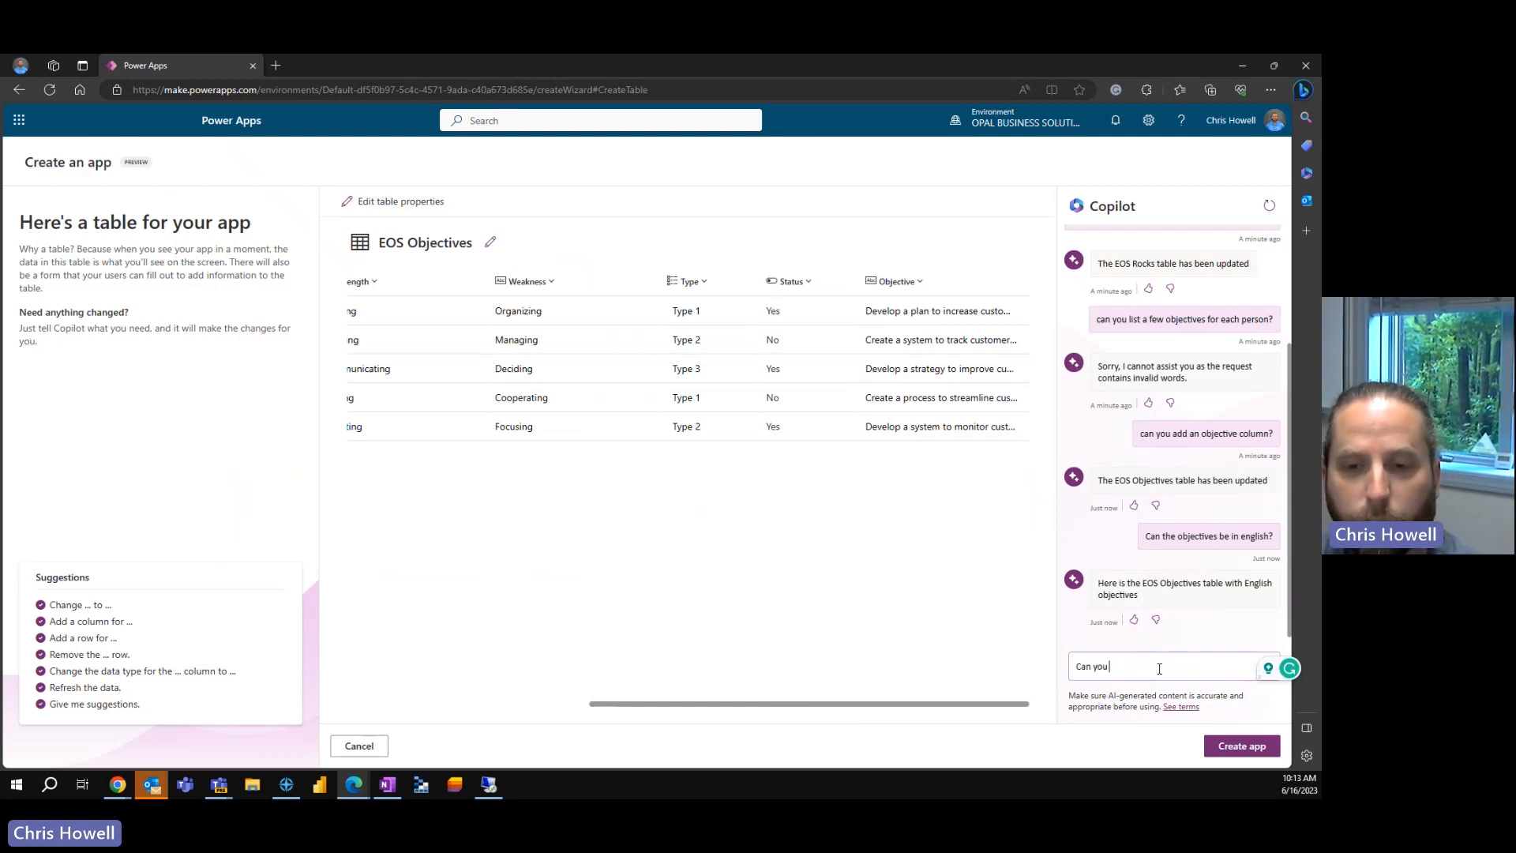
type(" create")
type(" a")
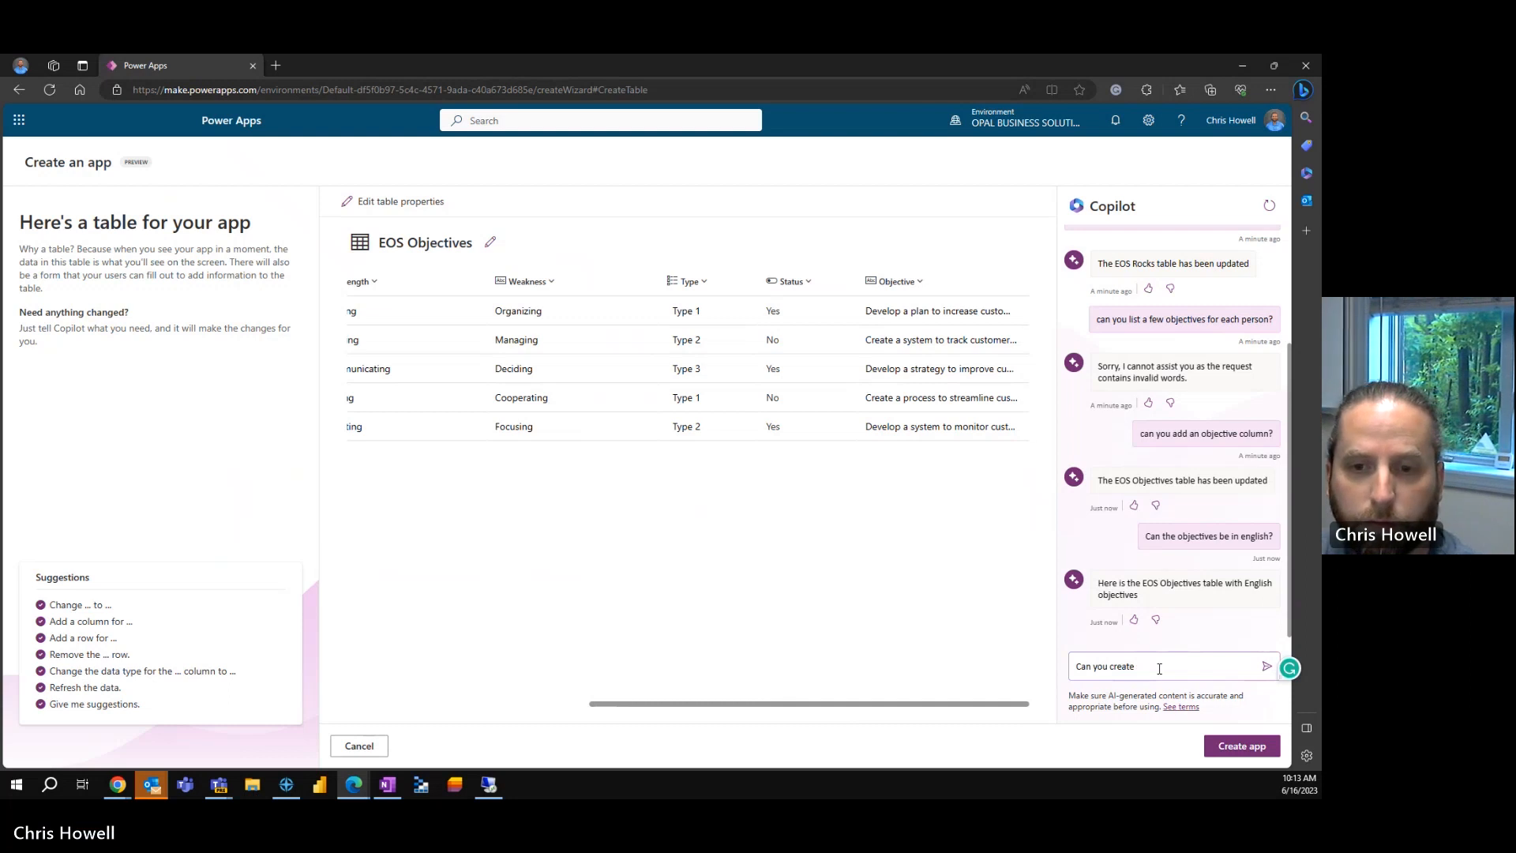
key("BackSpace")
type("separat")
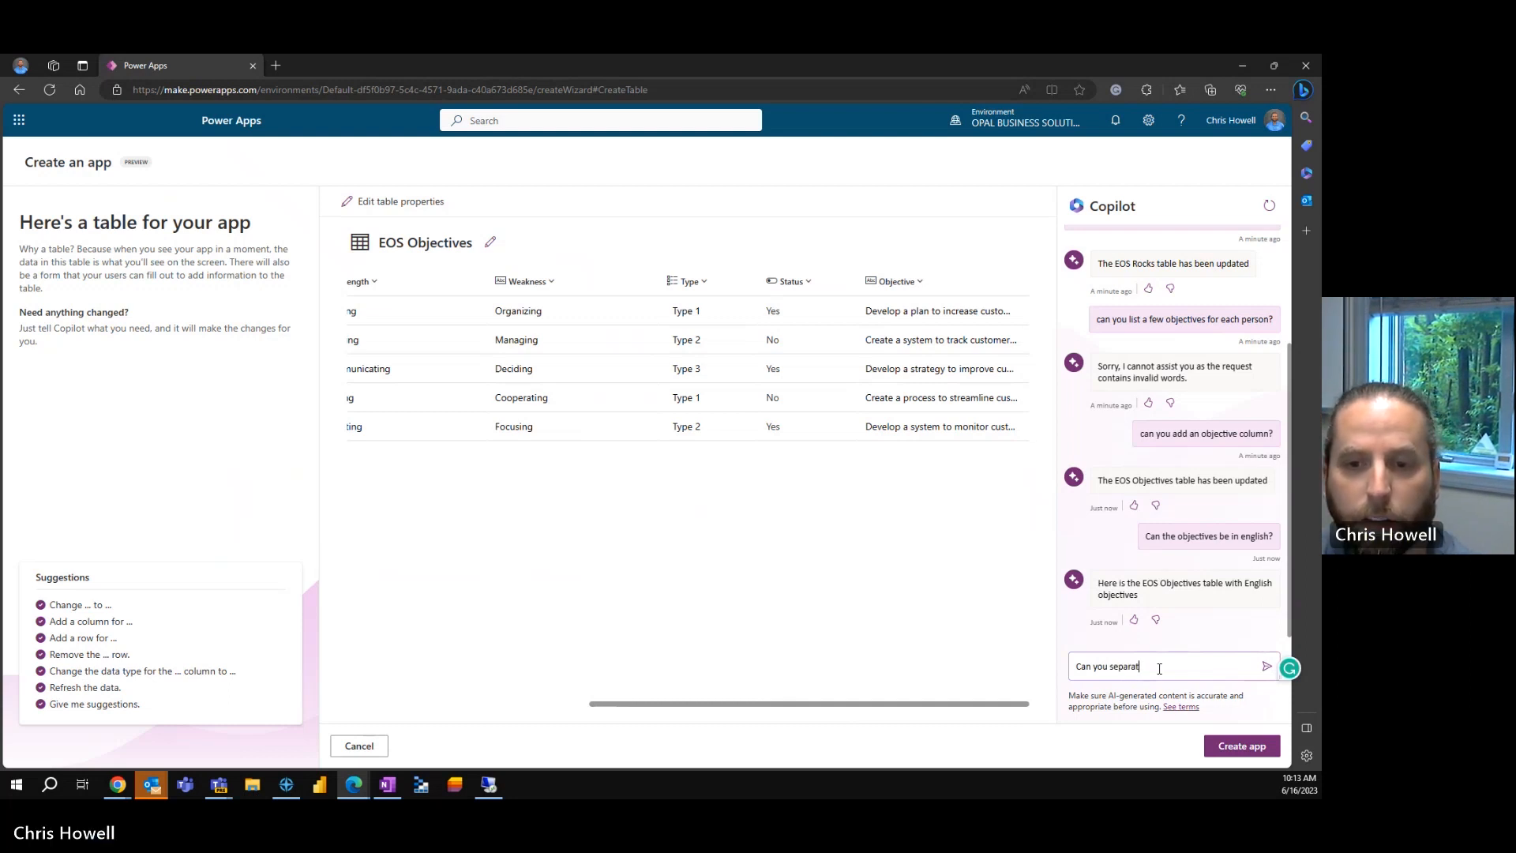
type("e the")
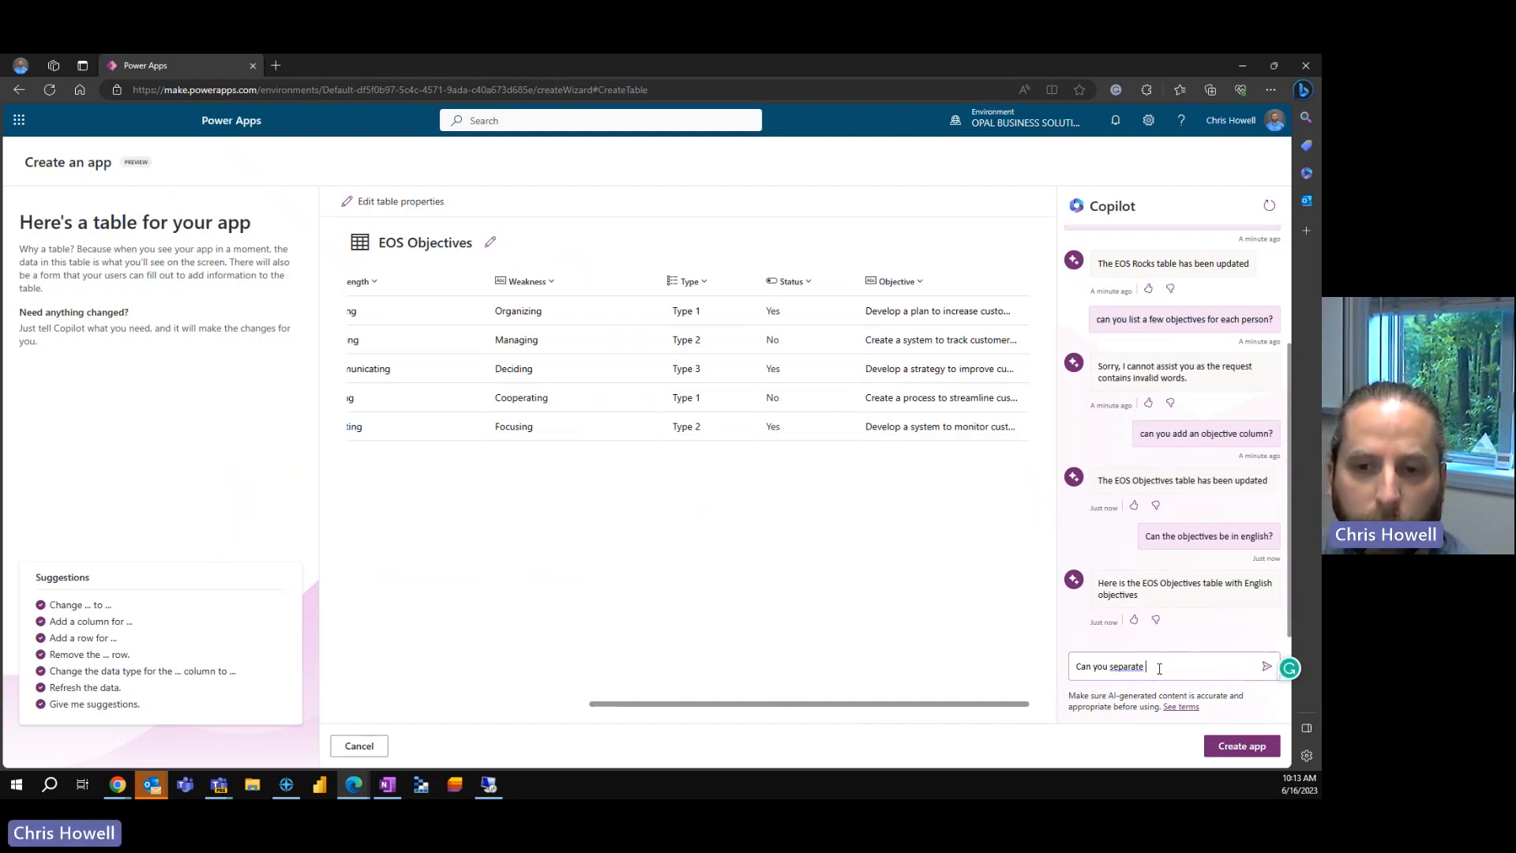
type(" Objectives")
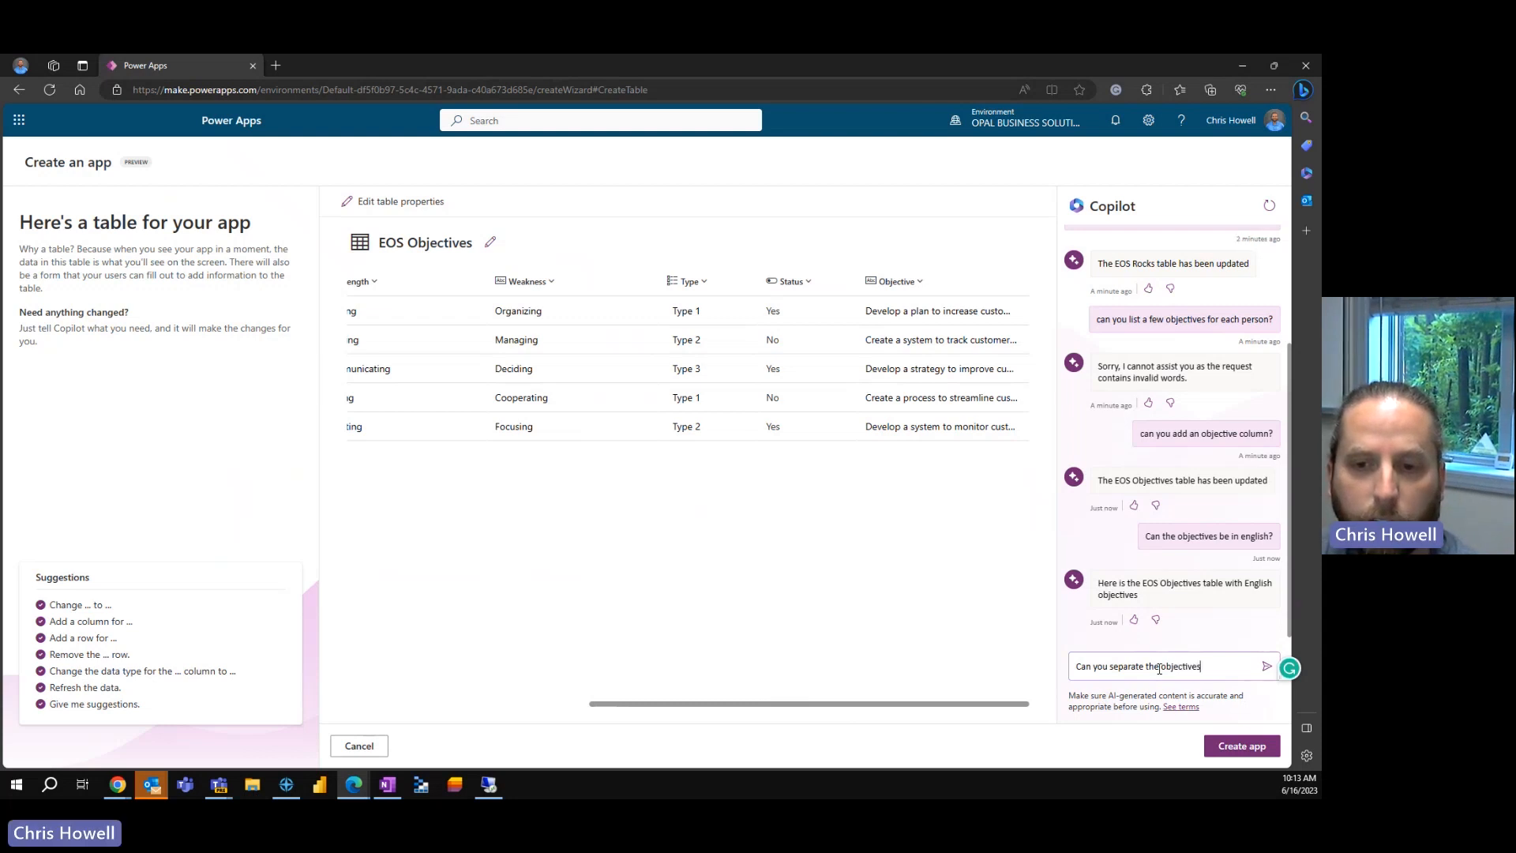
type(" and ")
type("strengths ")
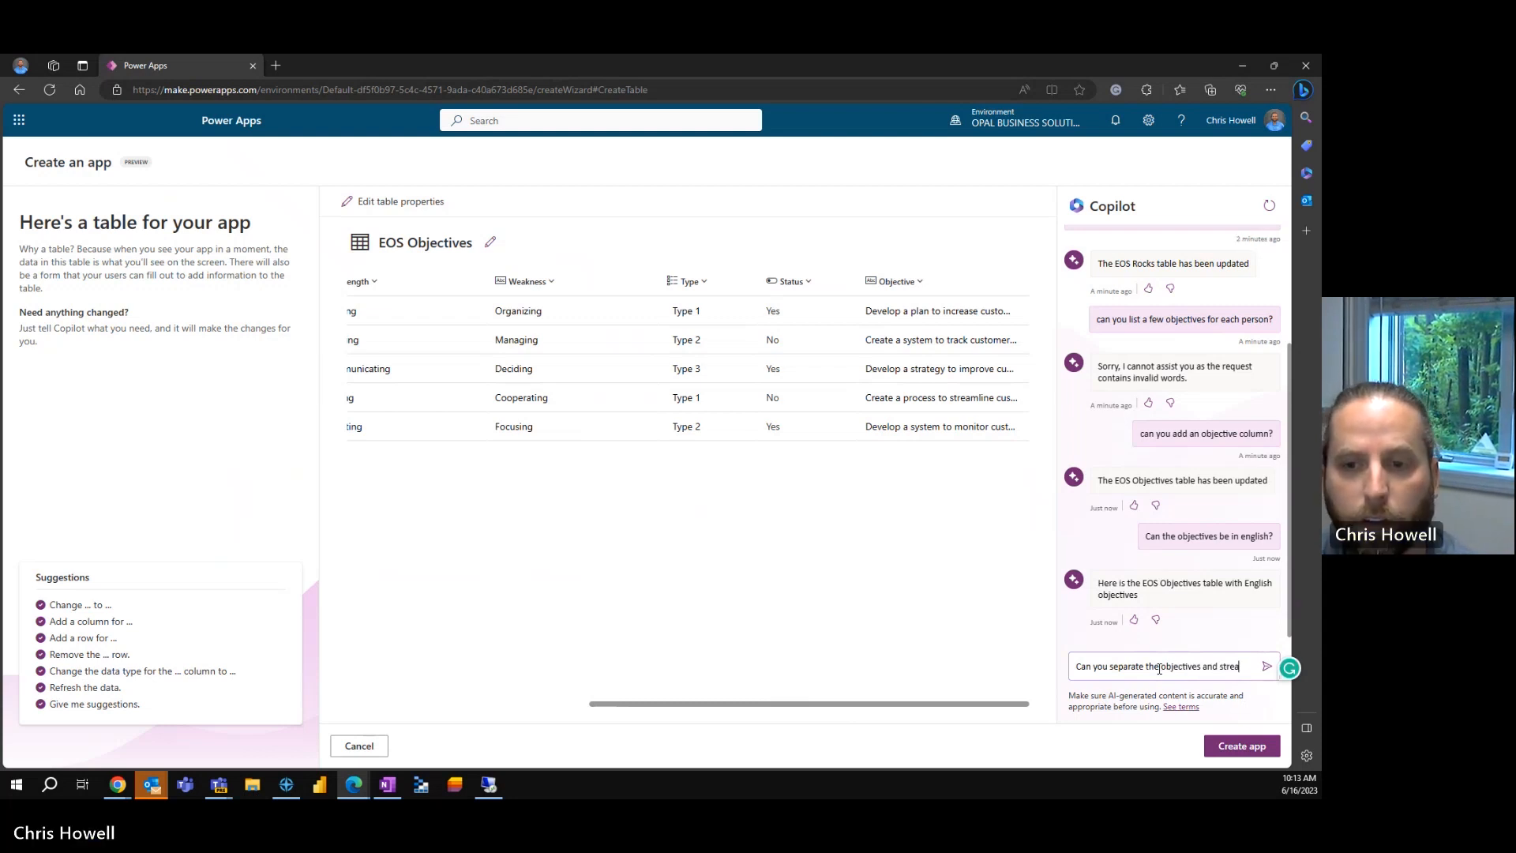
type("and w")
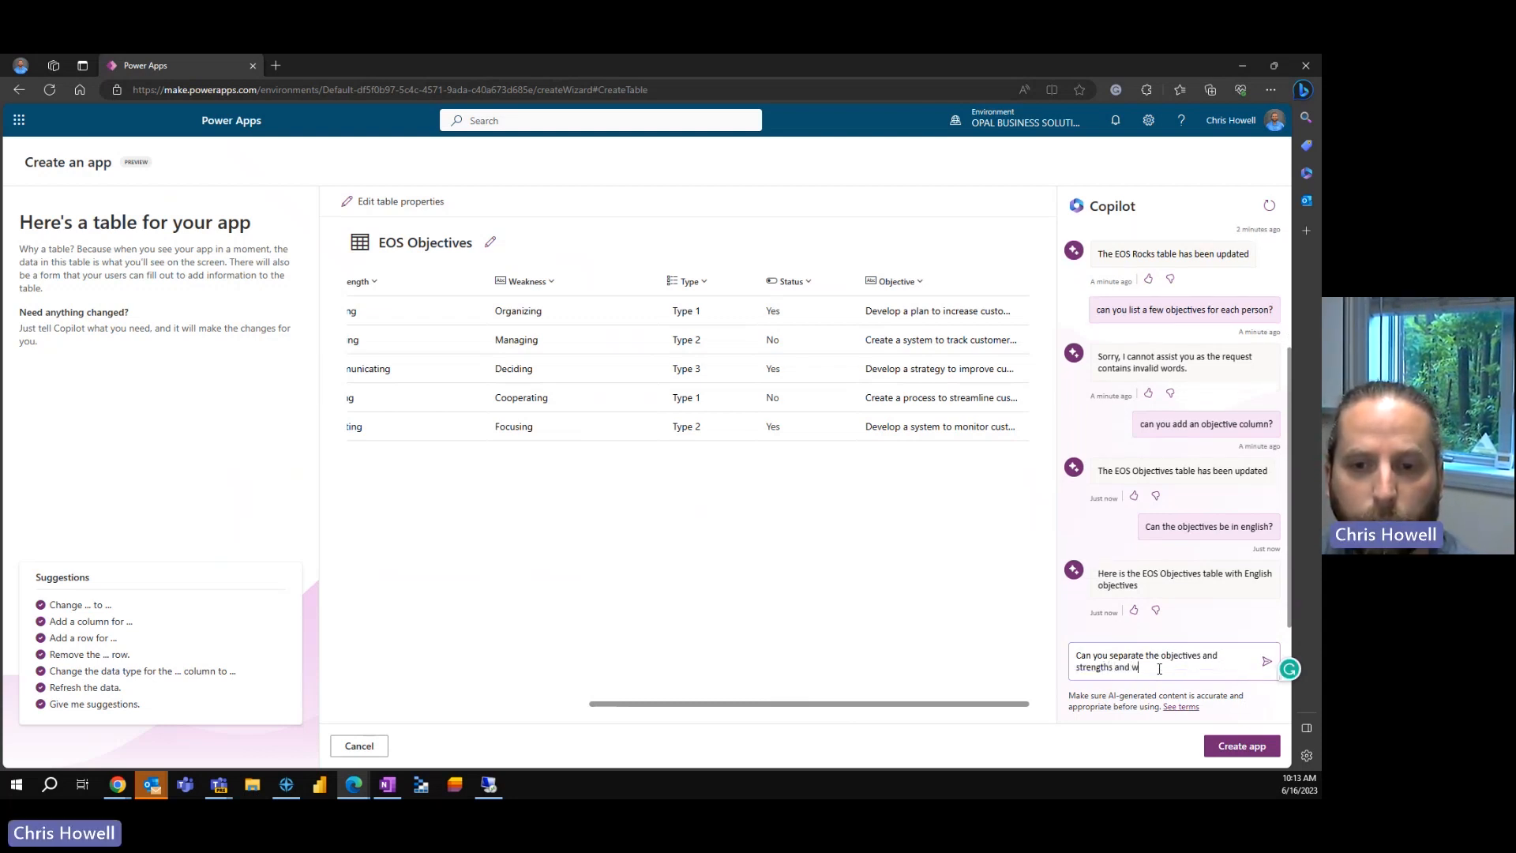
type("eaknesses into s")
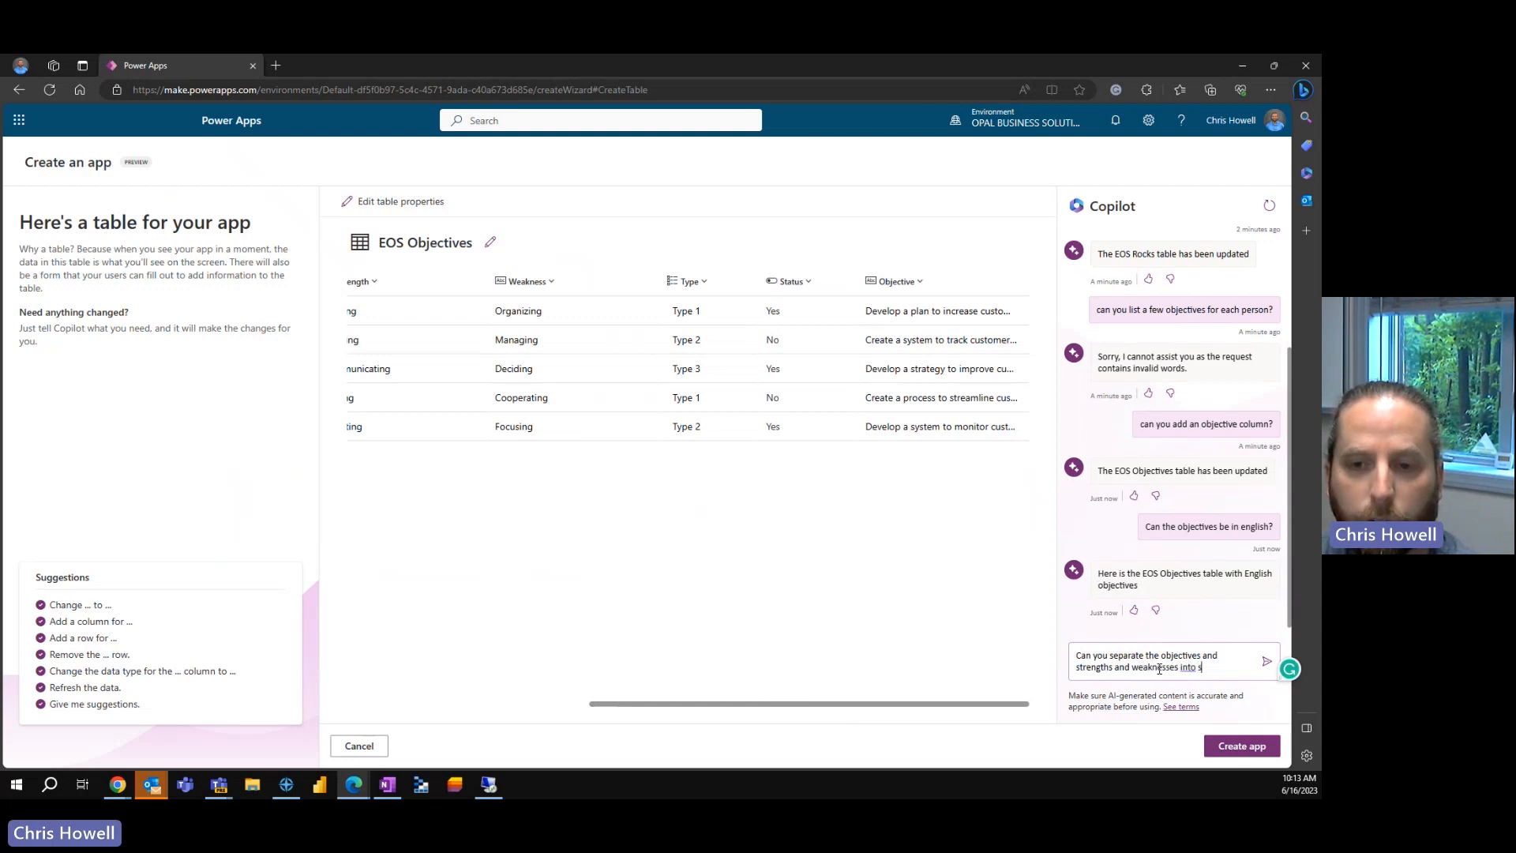
type("eparate ")
type("tables?")
key("Return")
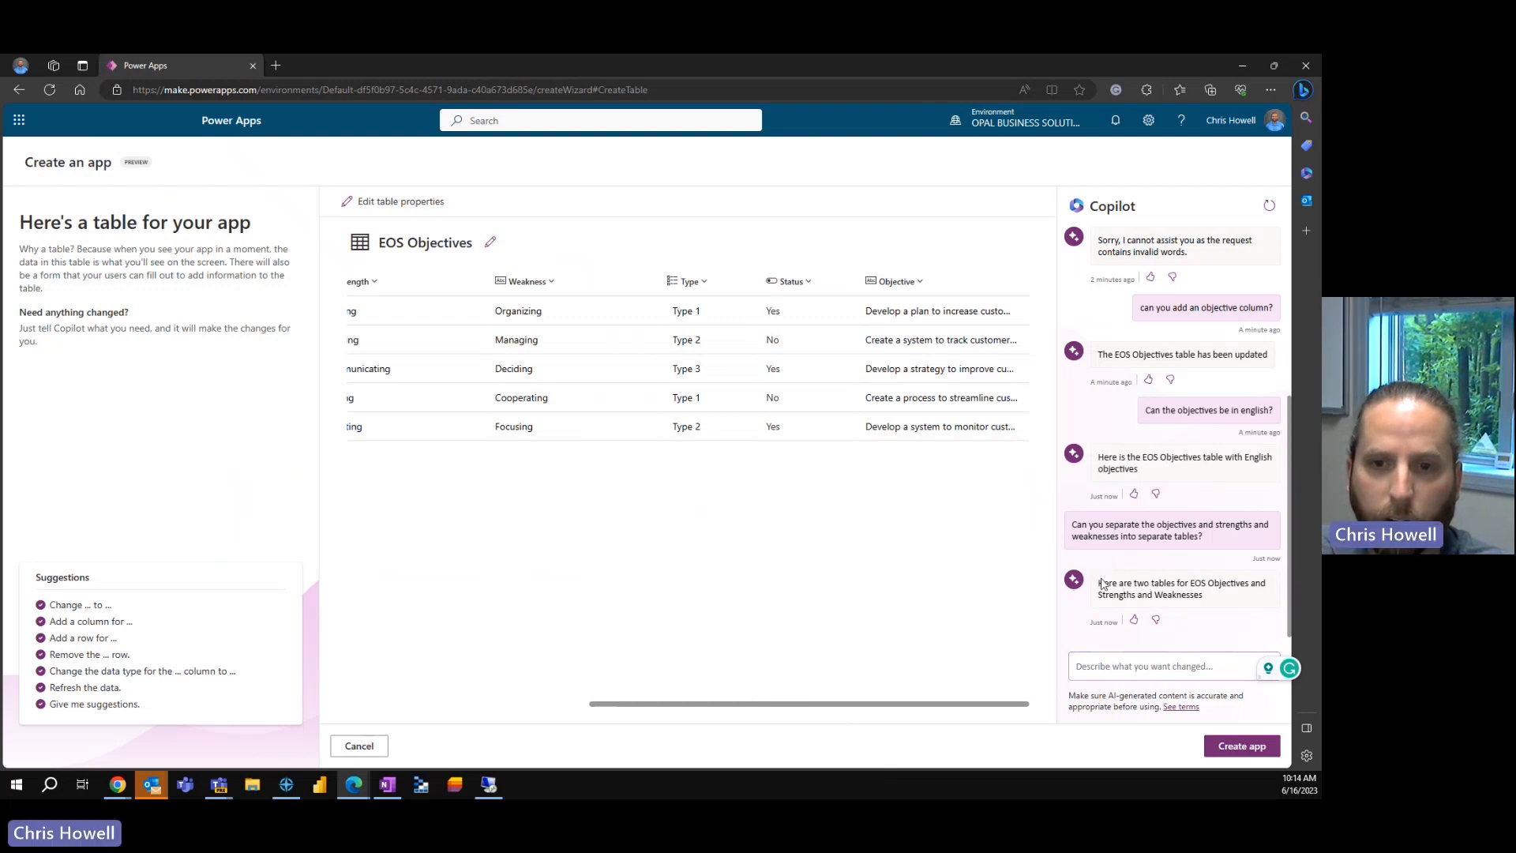
Look through the EOS Objectives columns and ask Copilot "Where is the second table?".
left_click_drag(960, 709, 503, 670)
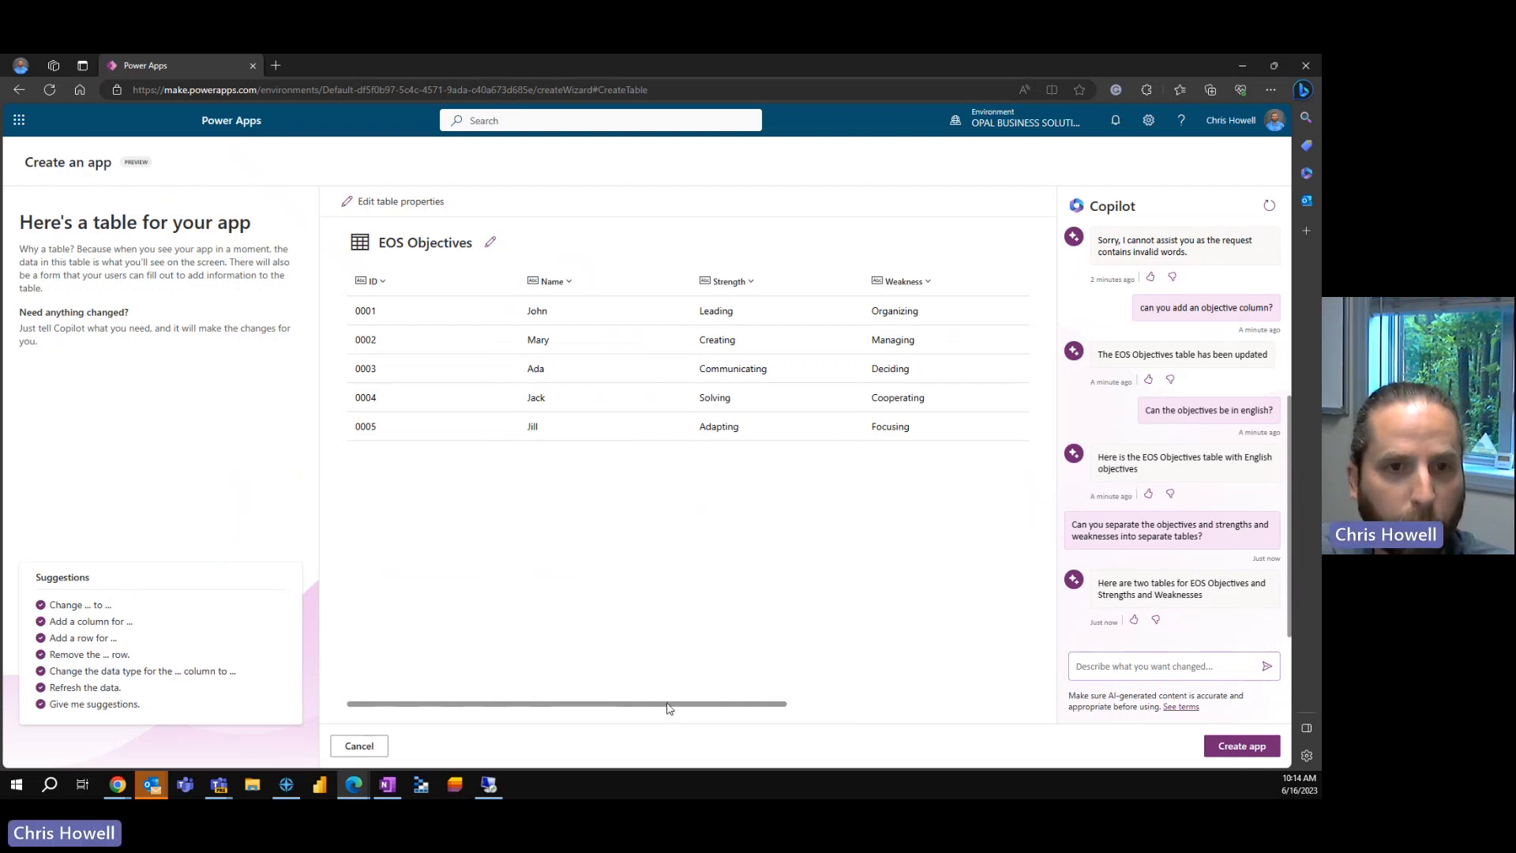
left_click_drag(668, 709, 499, 692)
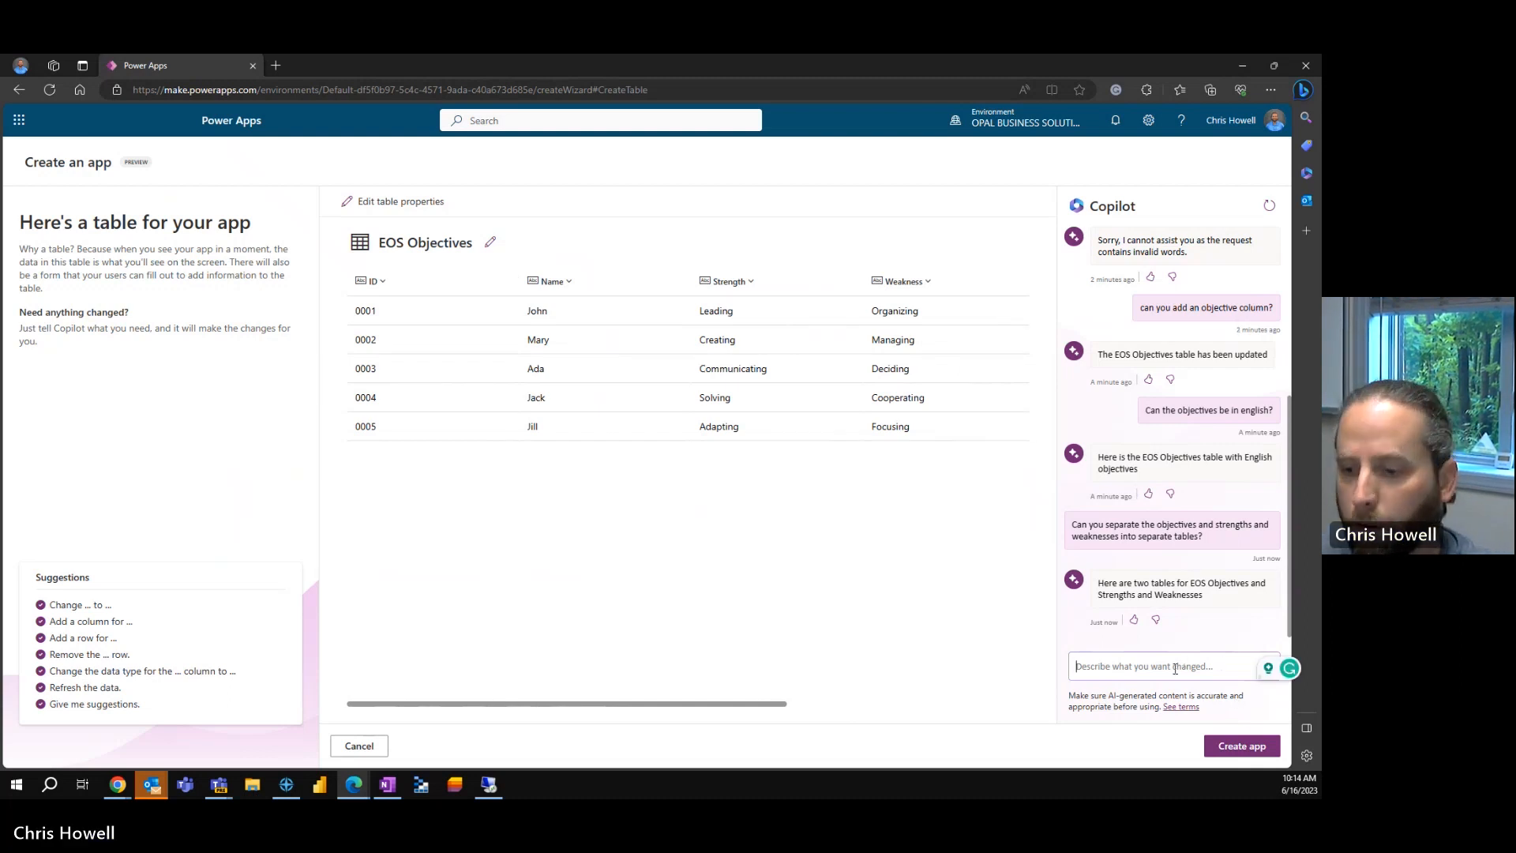
type("Where is the")
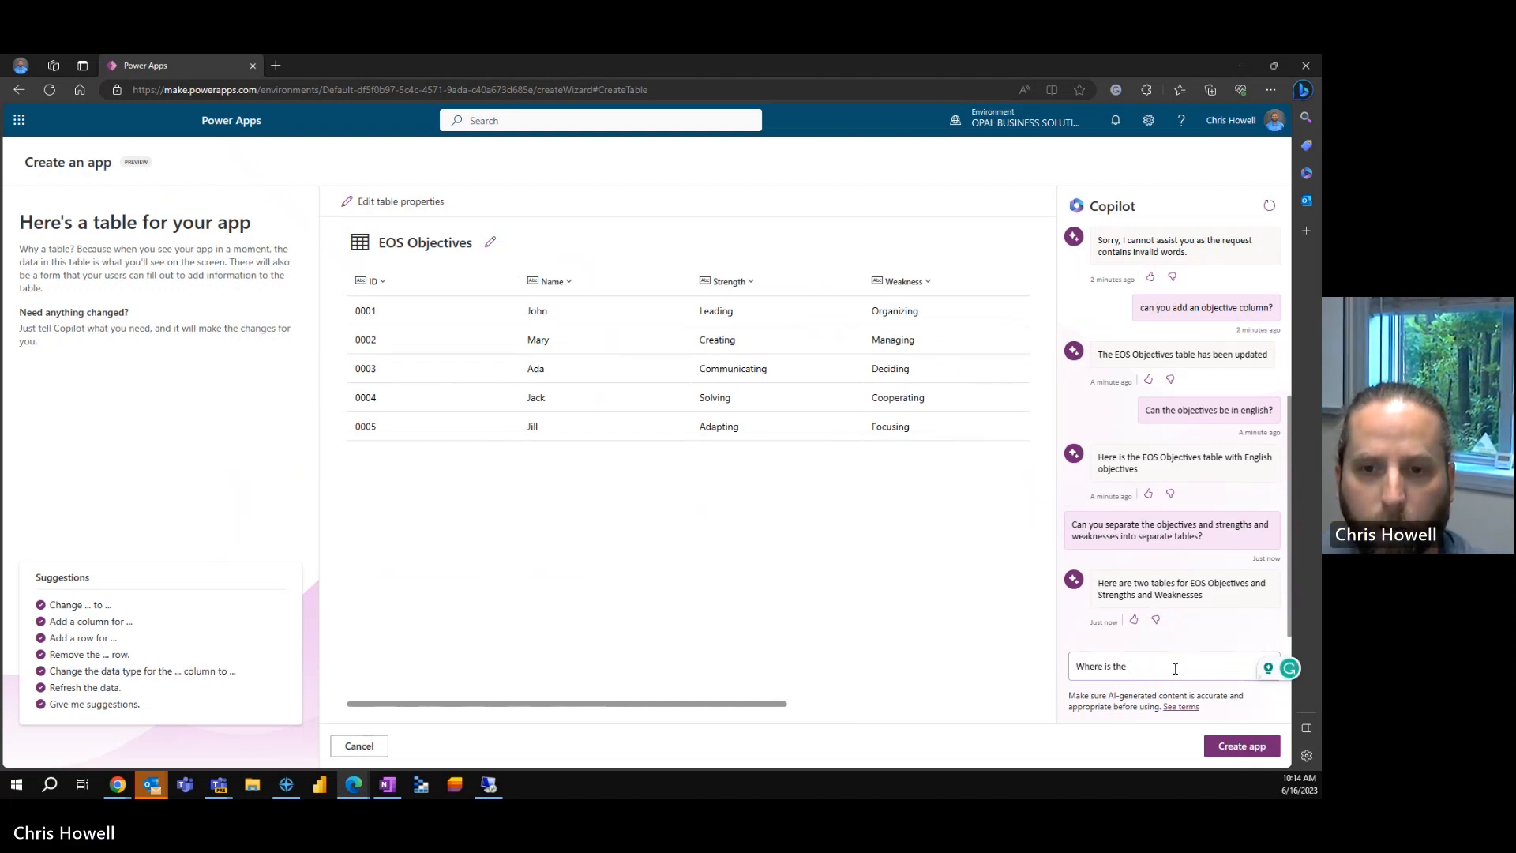
type(" second")
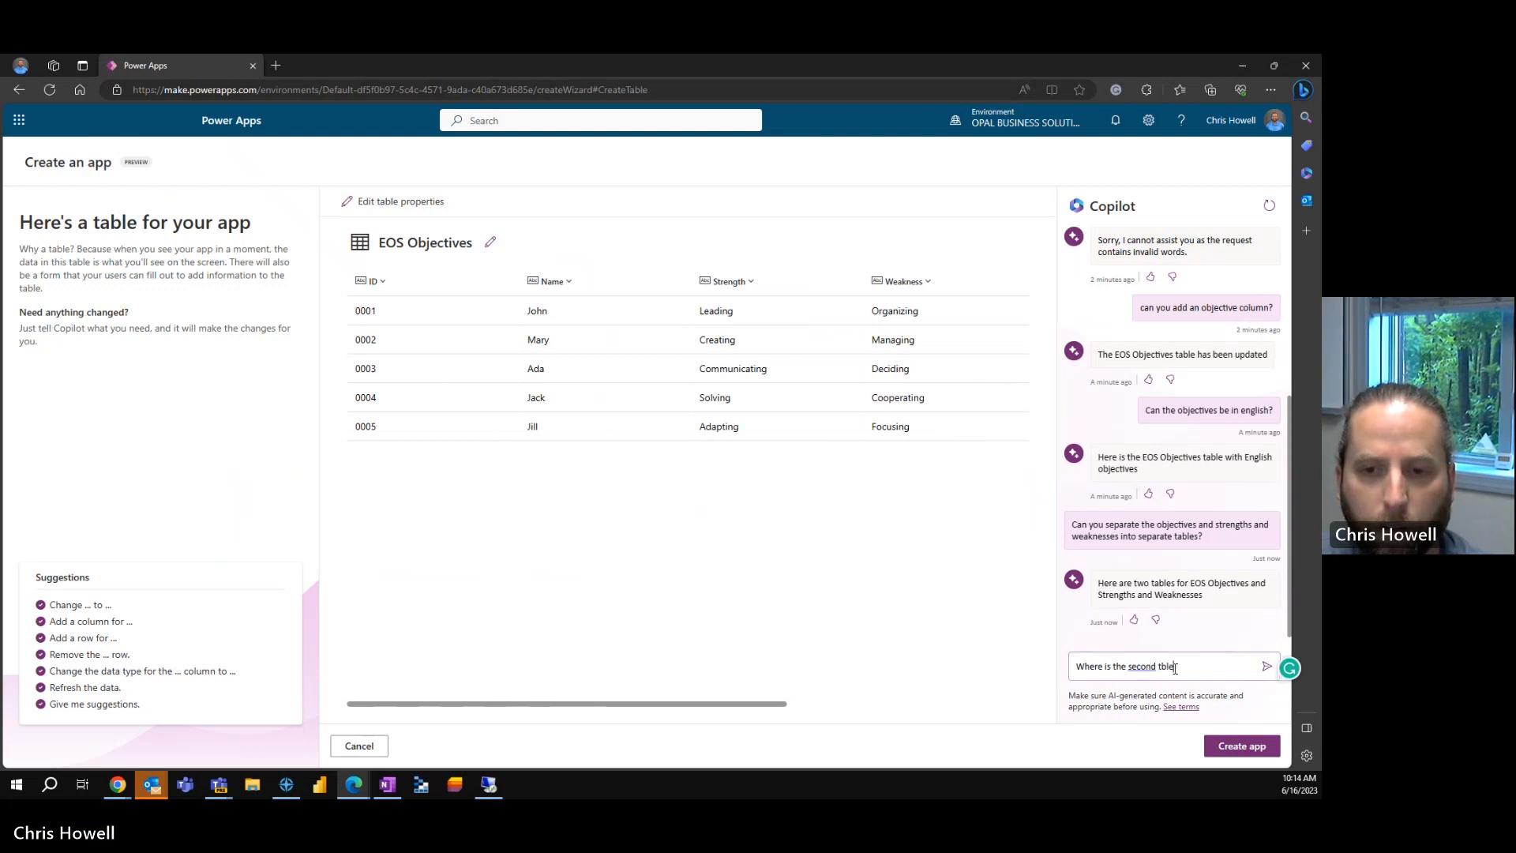
type(" table?")
key("Return")
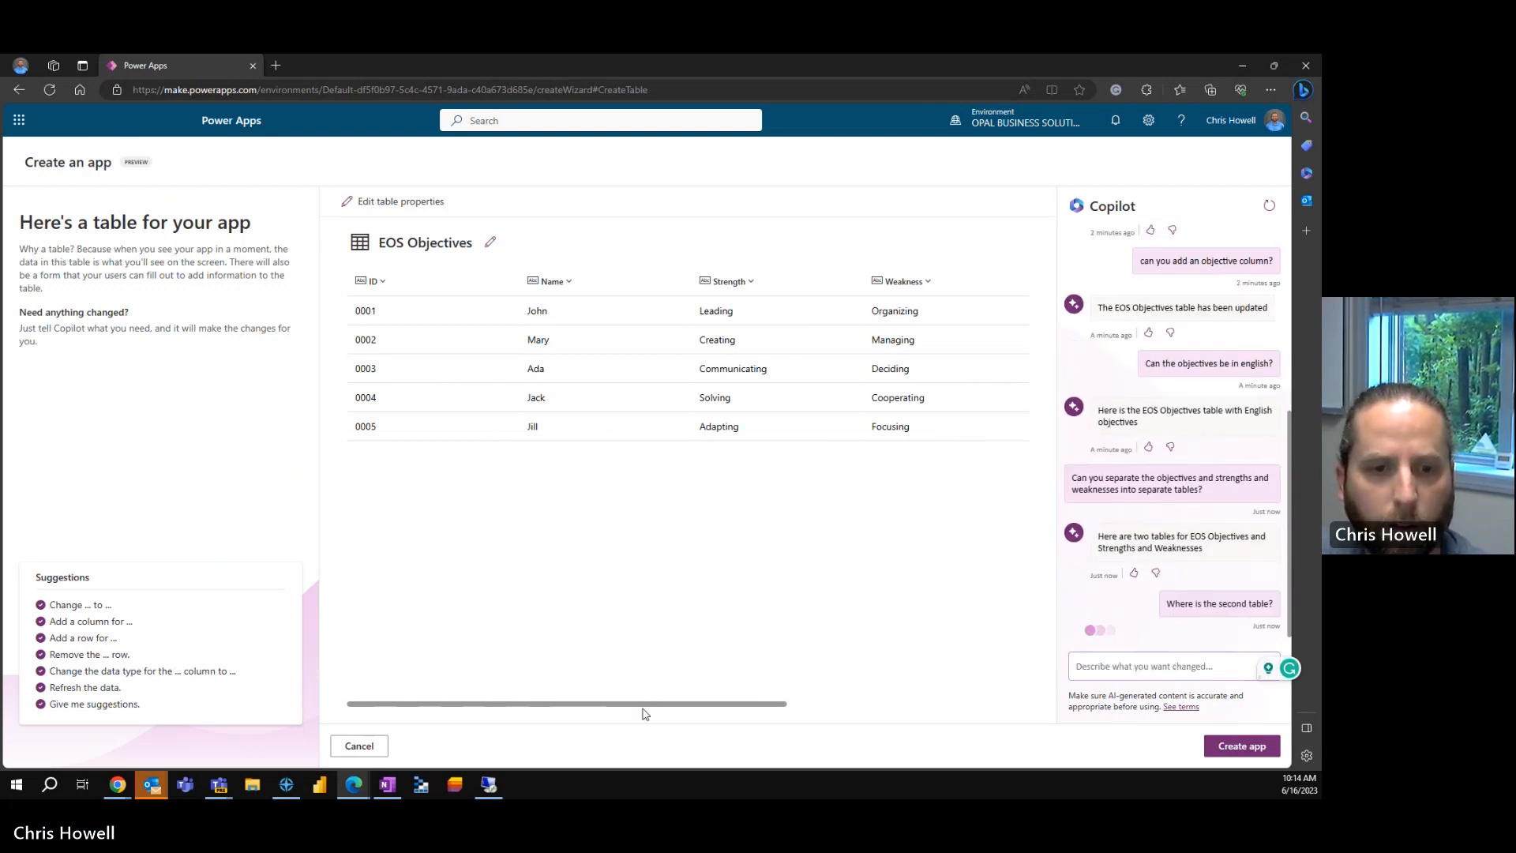
Examine the User Details table's columns and view its table properties without changing them.
left_click_drag(642, 706, 514, 676)
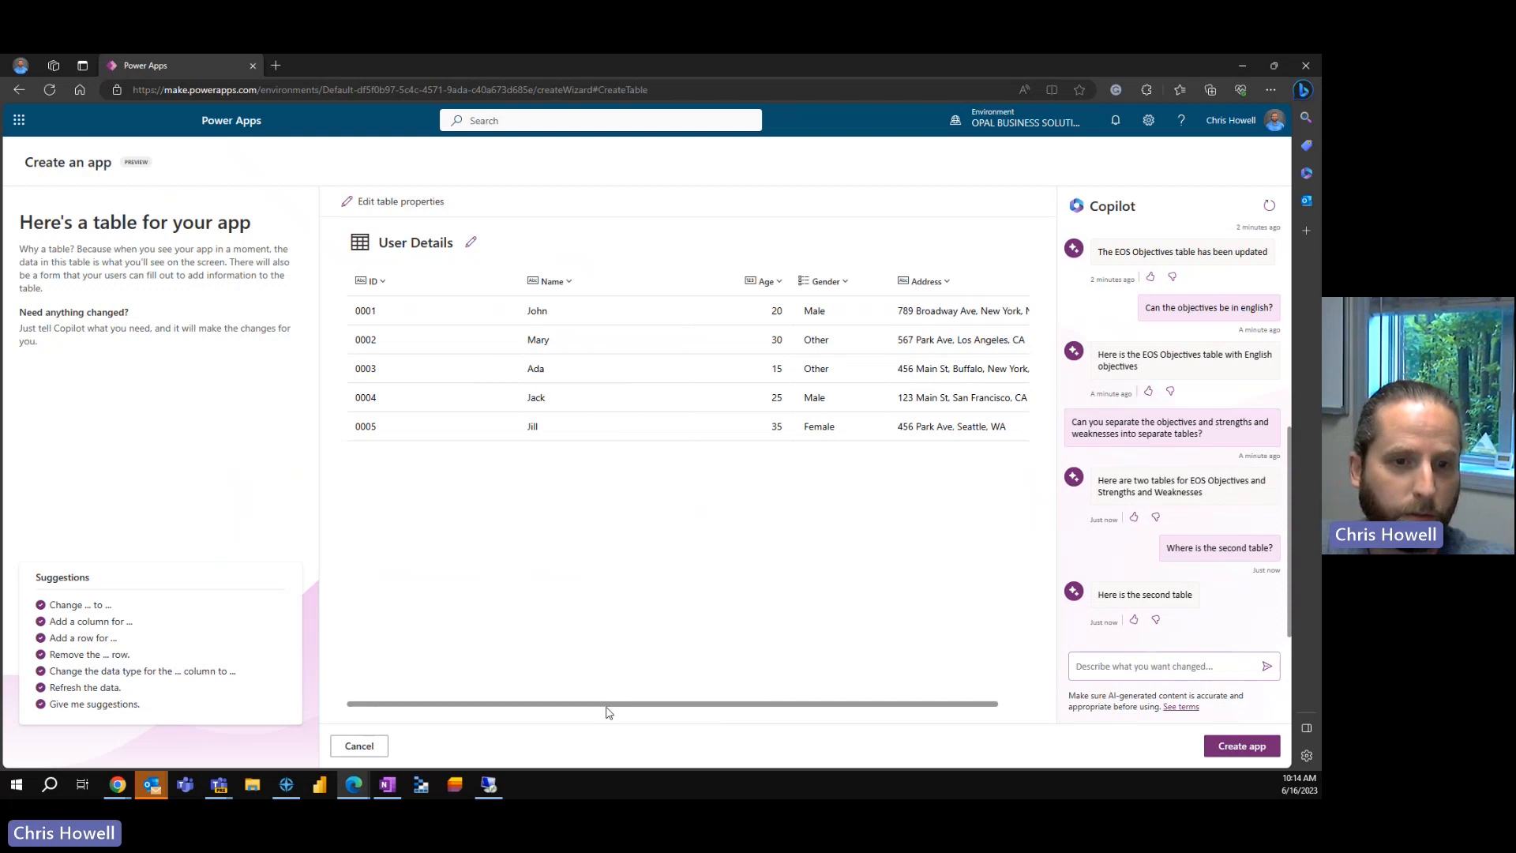
left_click_drag(606, 704, 553, 687)
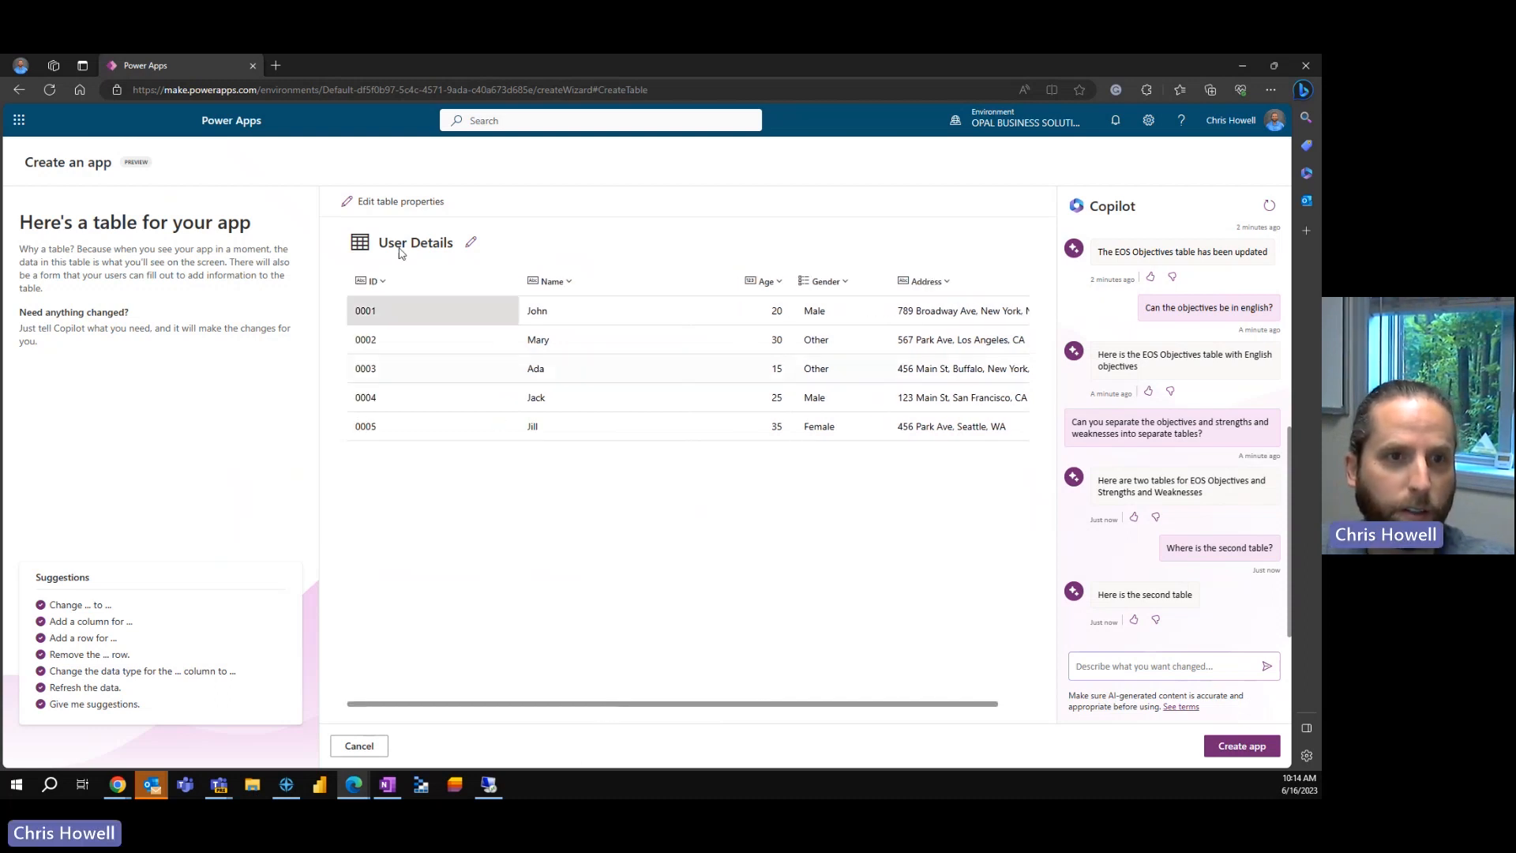
left_click(470, 248)
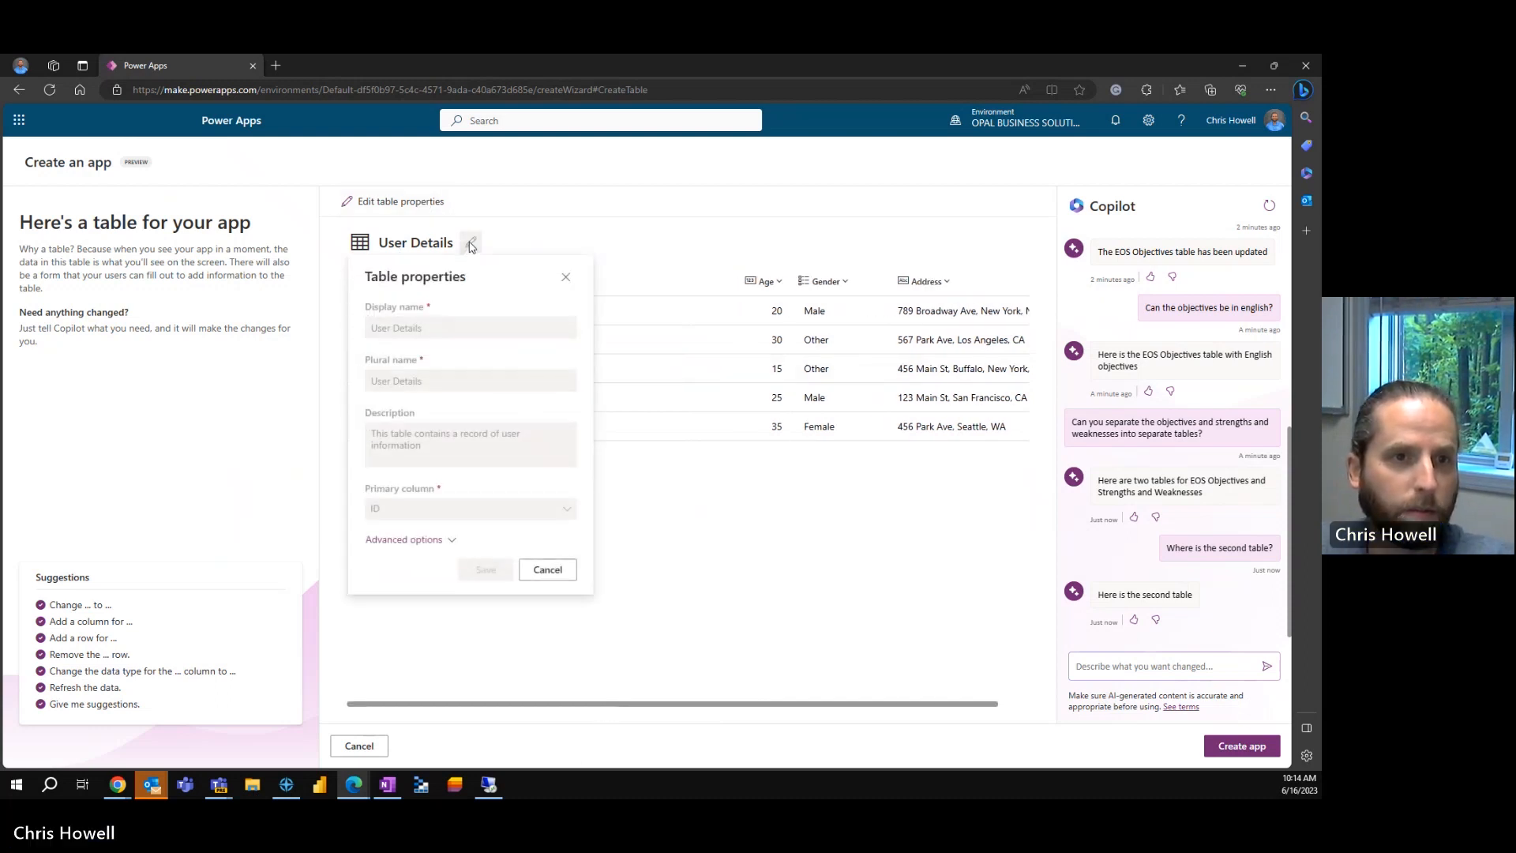
left_click(566, 278)
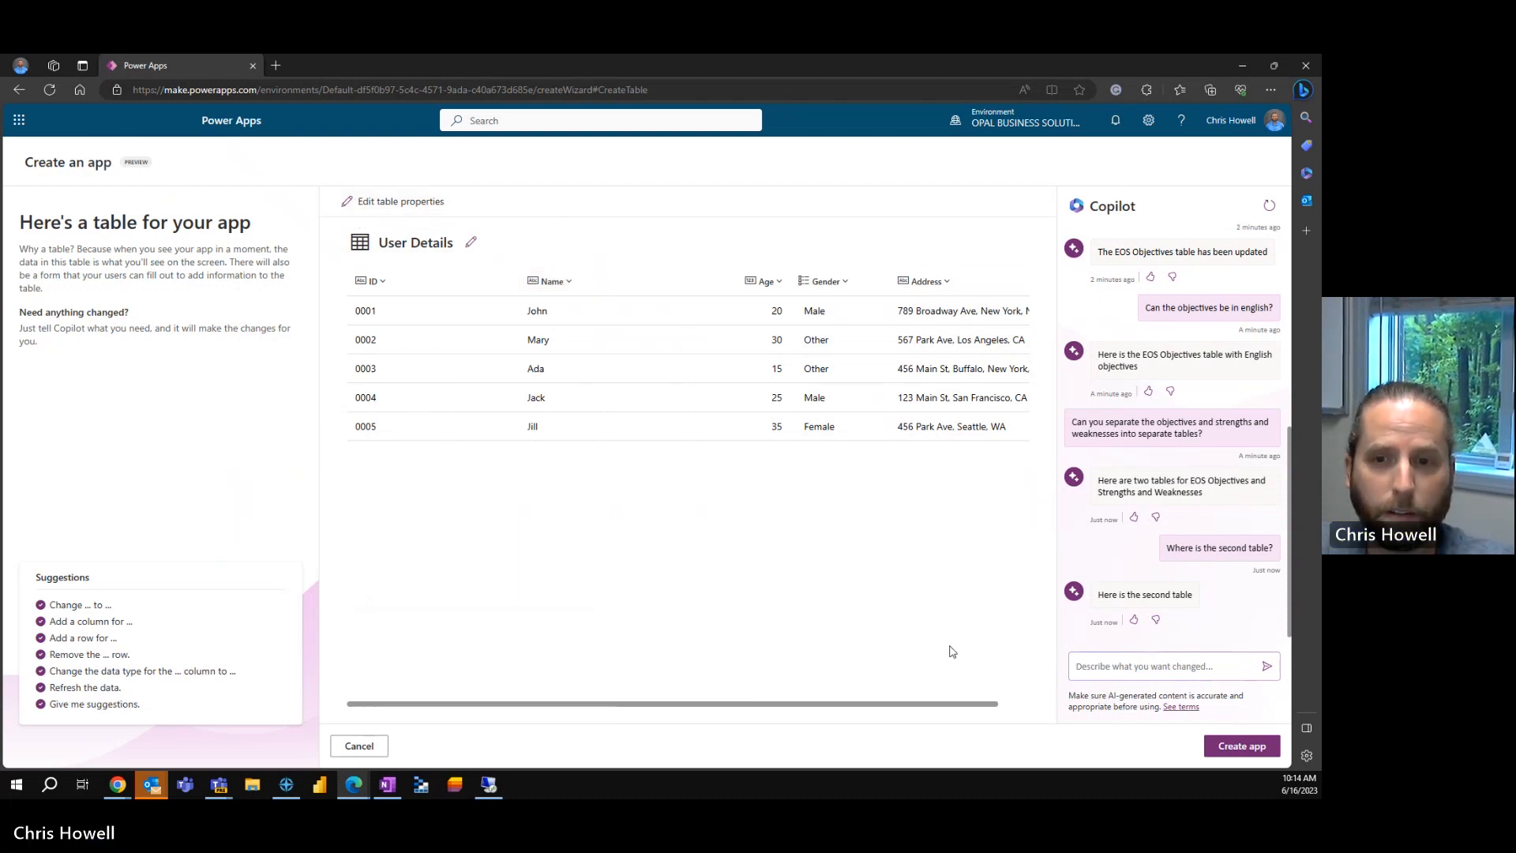
Create the app from the User Details table and show the data sources it uses.
left_click(1242, 746)
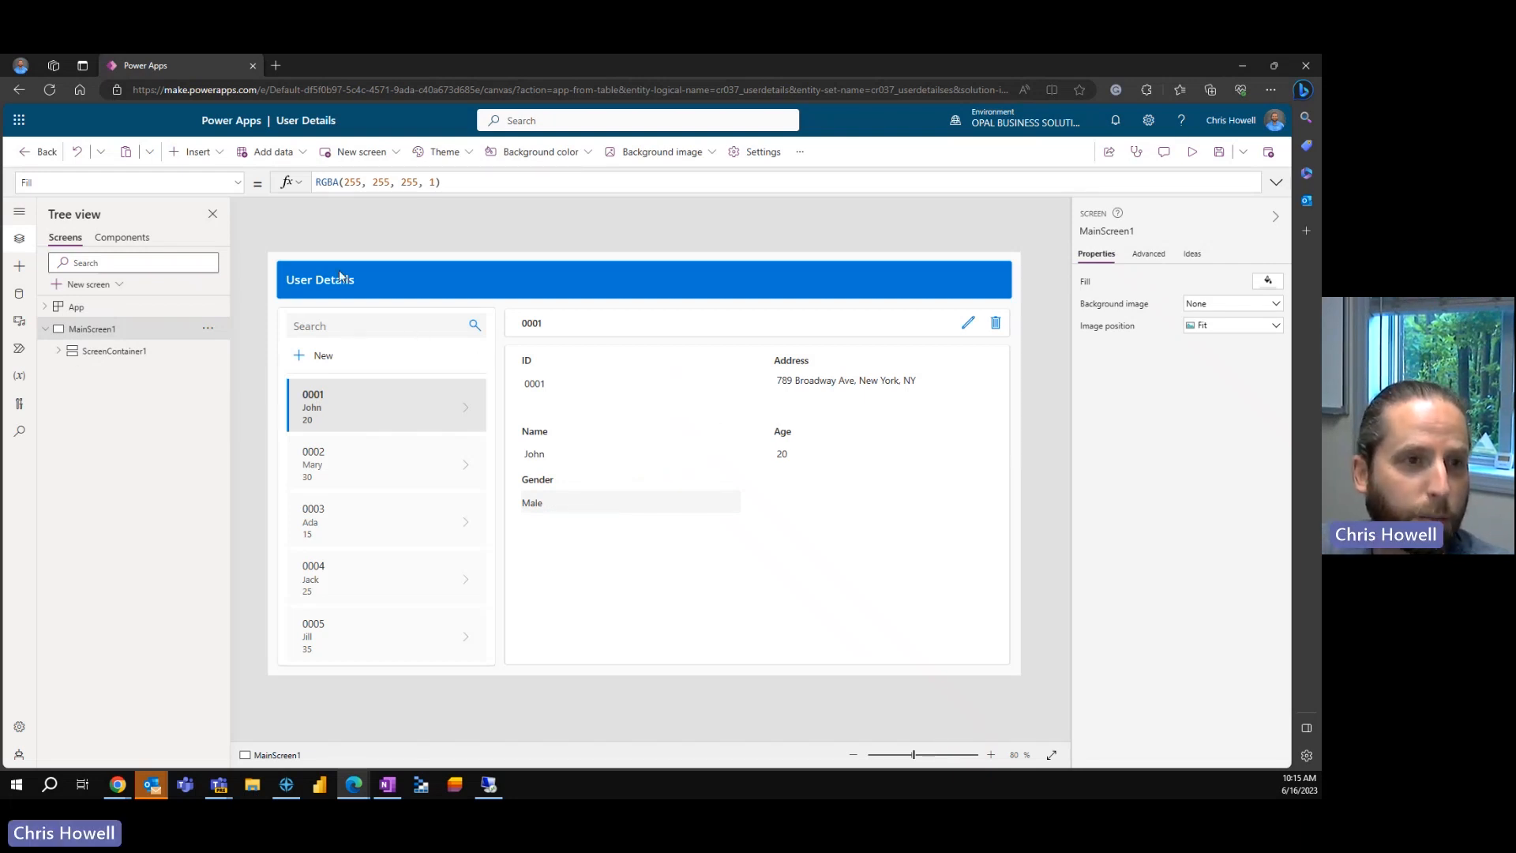
left_click(18, 298)
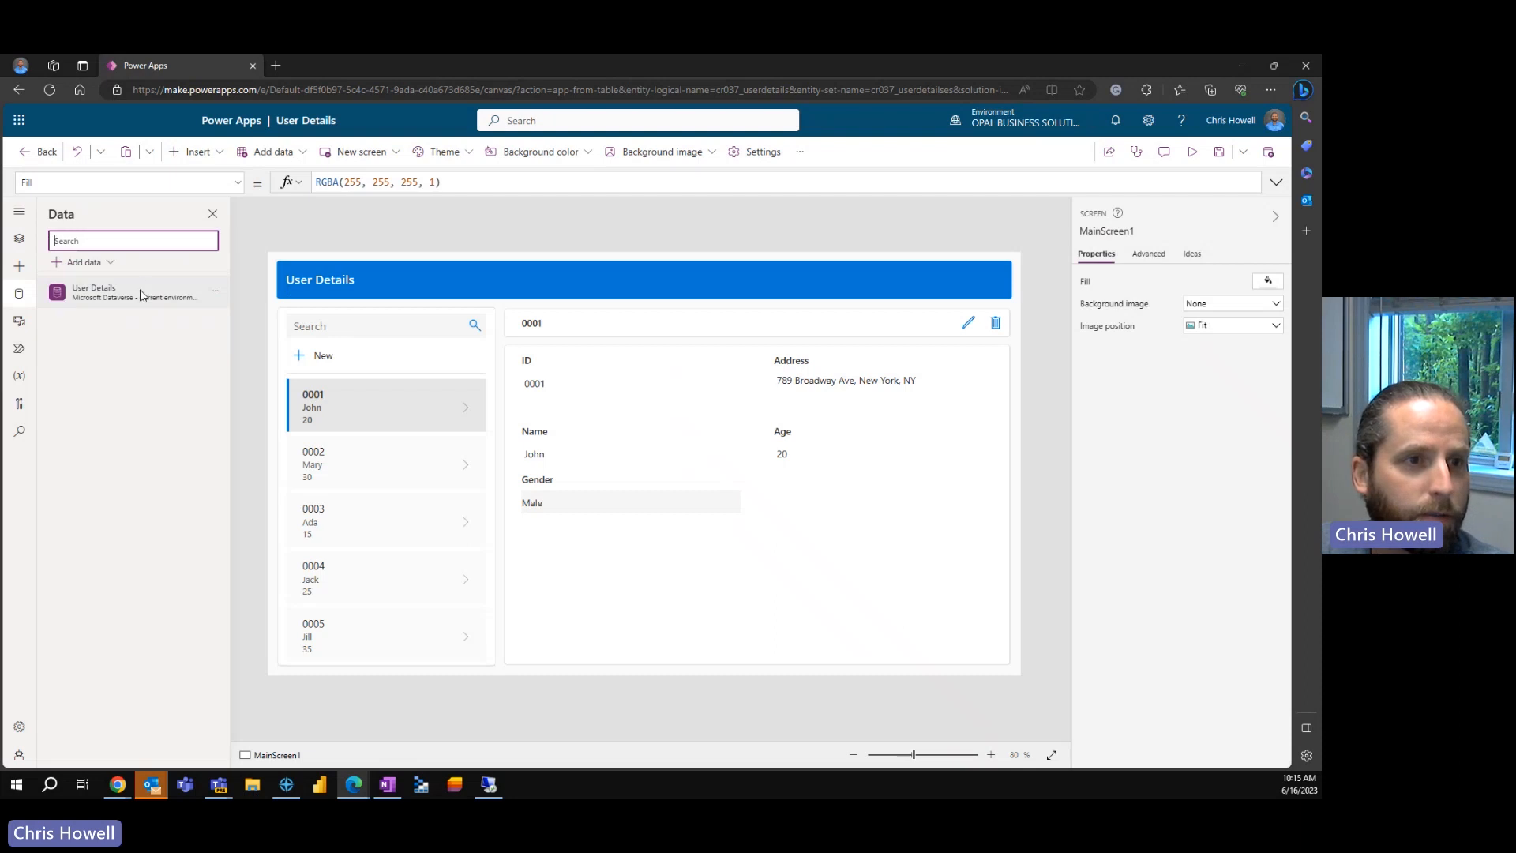